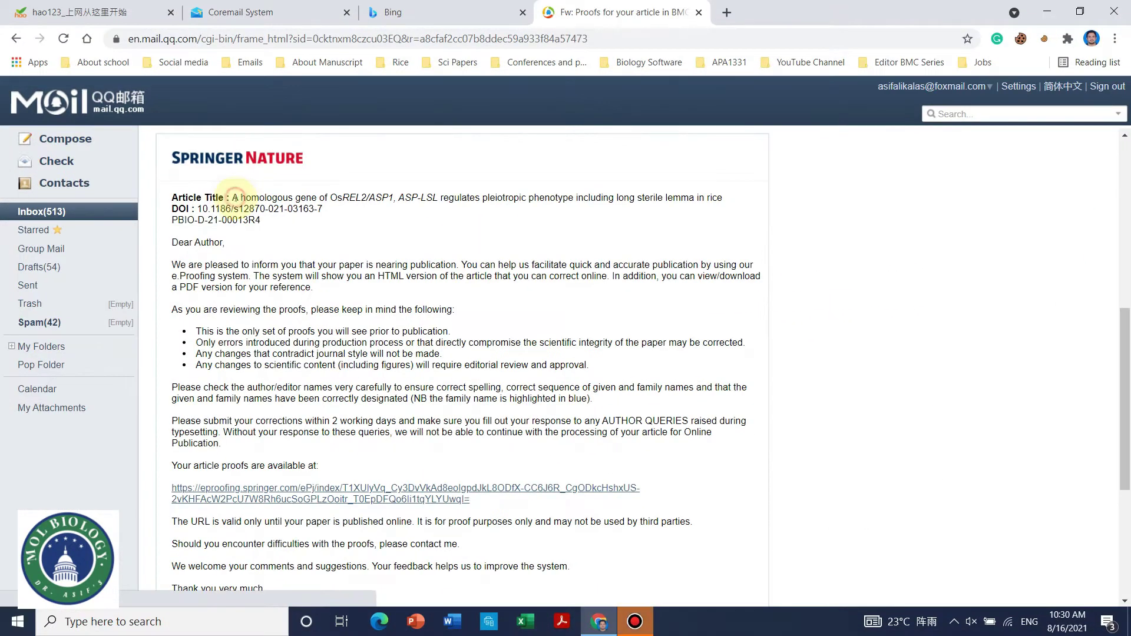
Read the Springer Nature email's article title, DOI, greeting and e-Proofing sentence.
{"action": "left_click_drag", "start_coordinate": [239, 197], "coordinate": [283, 225]}
{"action": "left_click", "coordinate": [461, 269]}
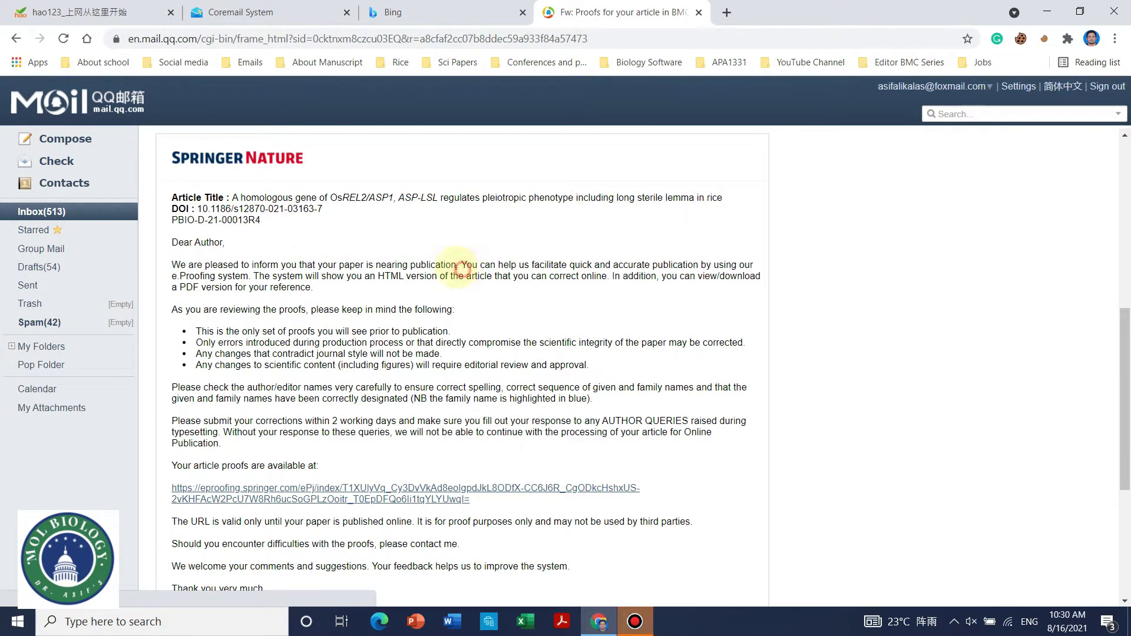
{"action": "left_click_drag", "start_coordinate": [462, 269], "coordinate": [184, 242]}
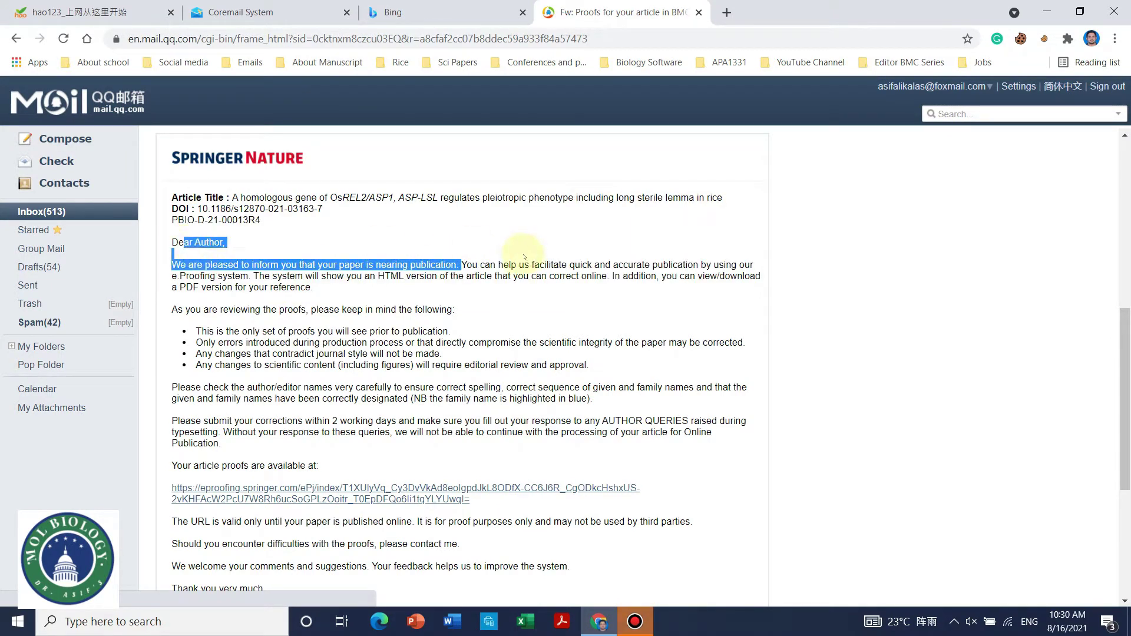
{"action": "left_click", "coordinate": [497, 265]}
{"action": "left_click_drag", "start_coordinate": [465, 265], "coordinate": [235, 275]}
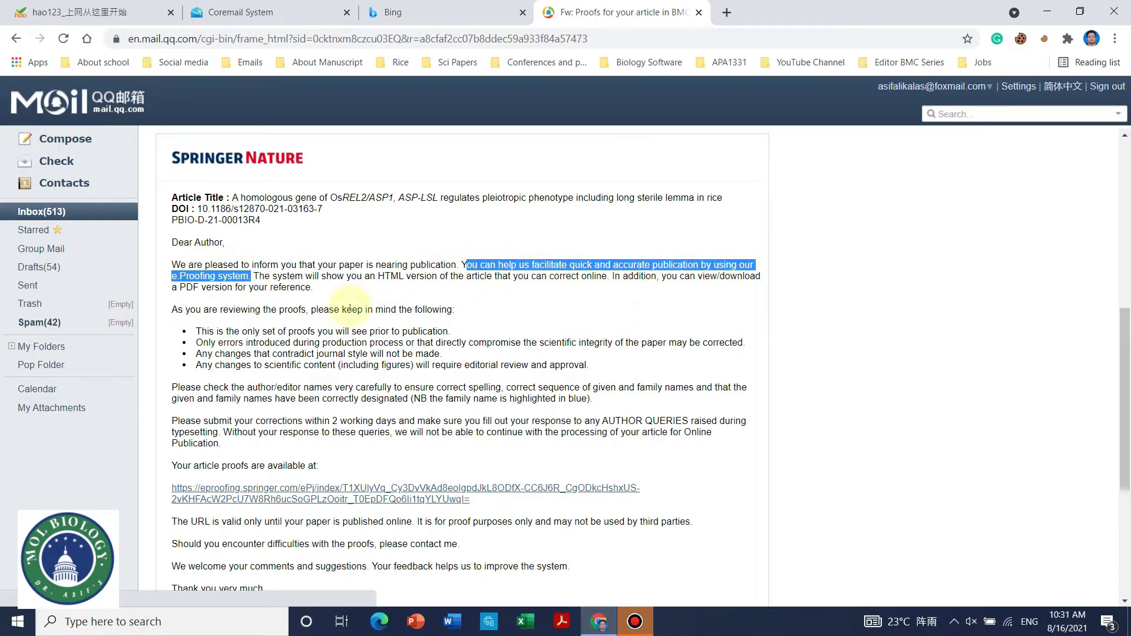
Read the bullets on the proofs and permitted changes, then bring up the proofs link's menu.
{"action": "scroll", "coordinate": [433, 292], "scroll_direction": "down", "scroll_amount": 1}
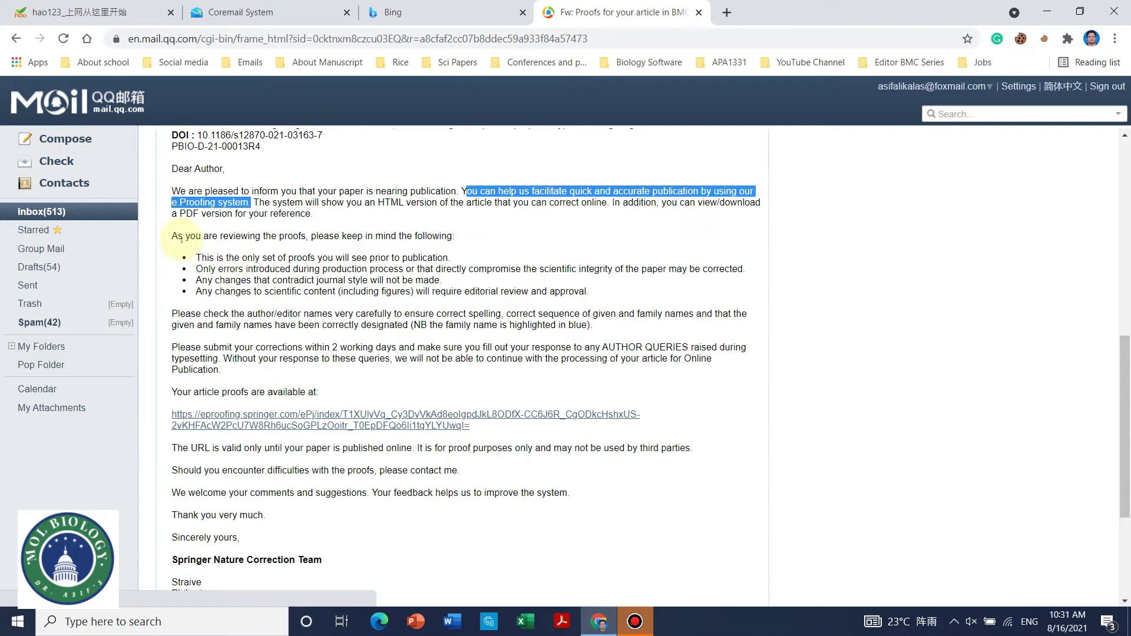
{"action": "left_click", "coordinate": [454, 236]}
{"action": "left_click_drag", "start_coordinate": [200, 257], "coordinate": [451, 258]}
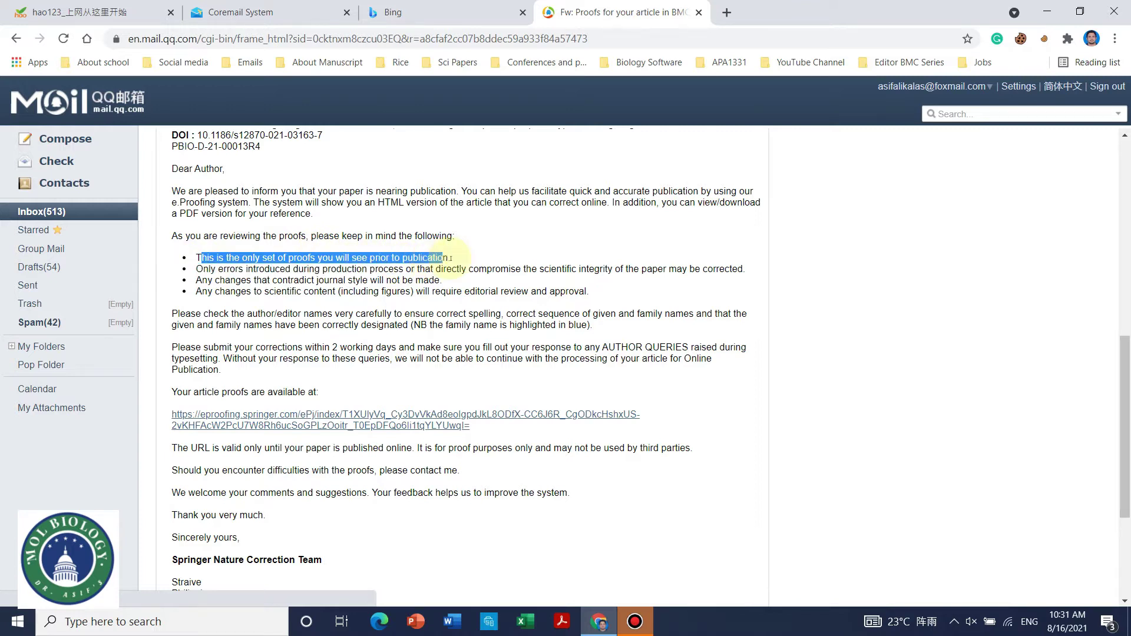
{"action": "left_click_drag", "start_coordinate": [197, 269], "coordinate": [747, 270]}
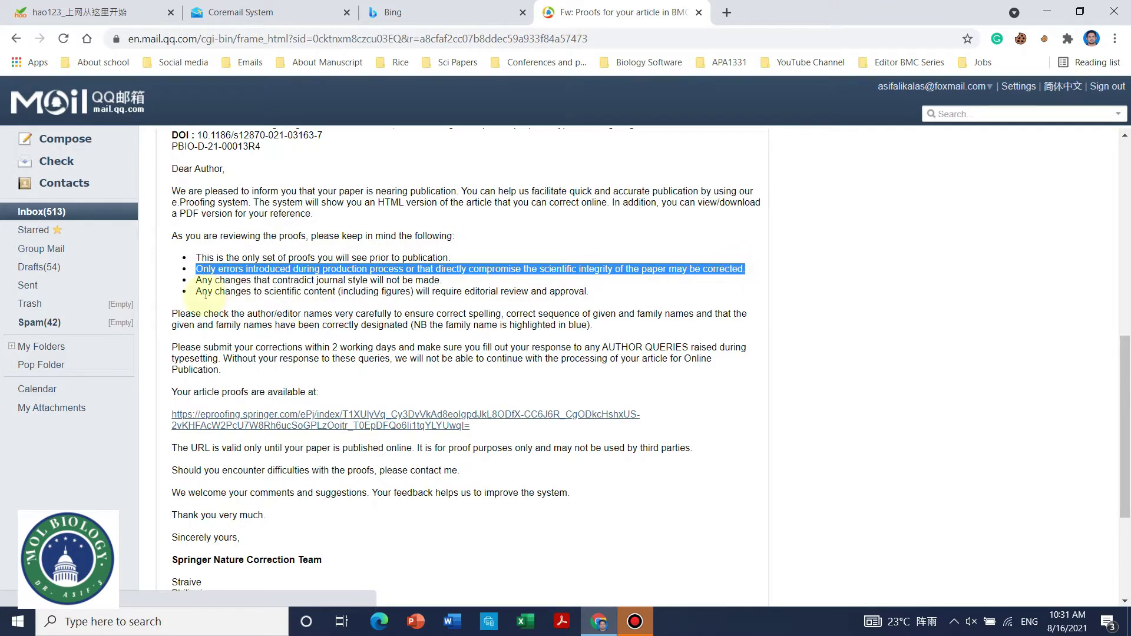
{"action": "left_click", "coordinate": [191, 280]}
{"action": "left_click_drag", "start_coordinate": [195, 280], "coordinate": [580, 292]}
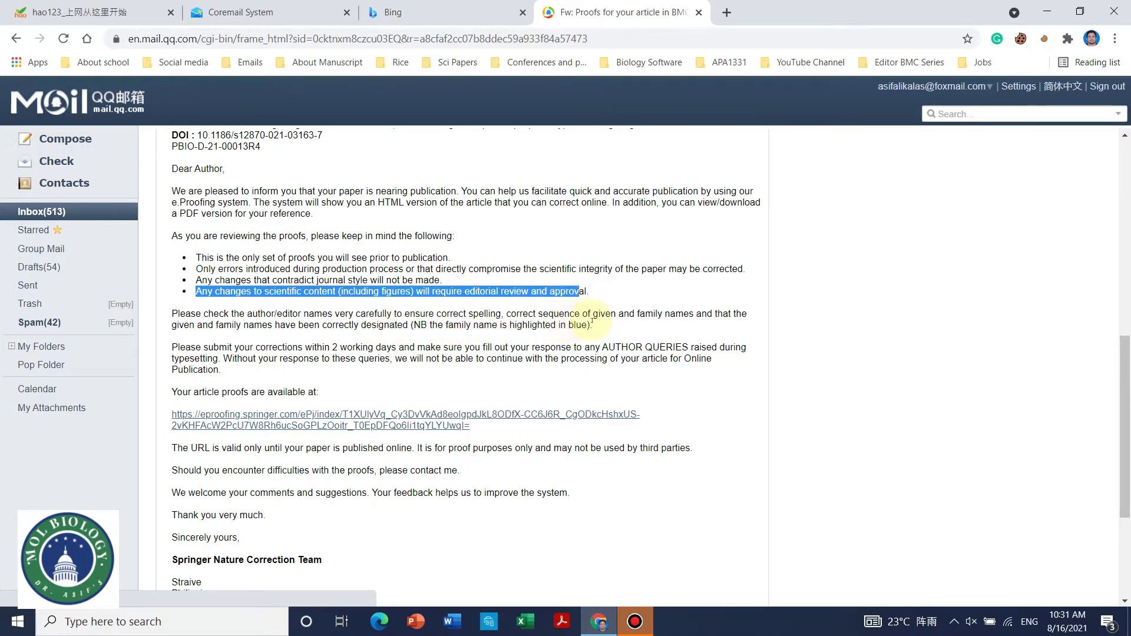
{"action": "right_click", "coordinate": [471, 414]}
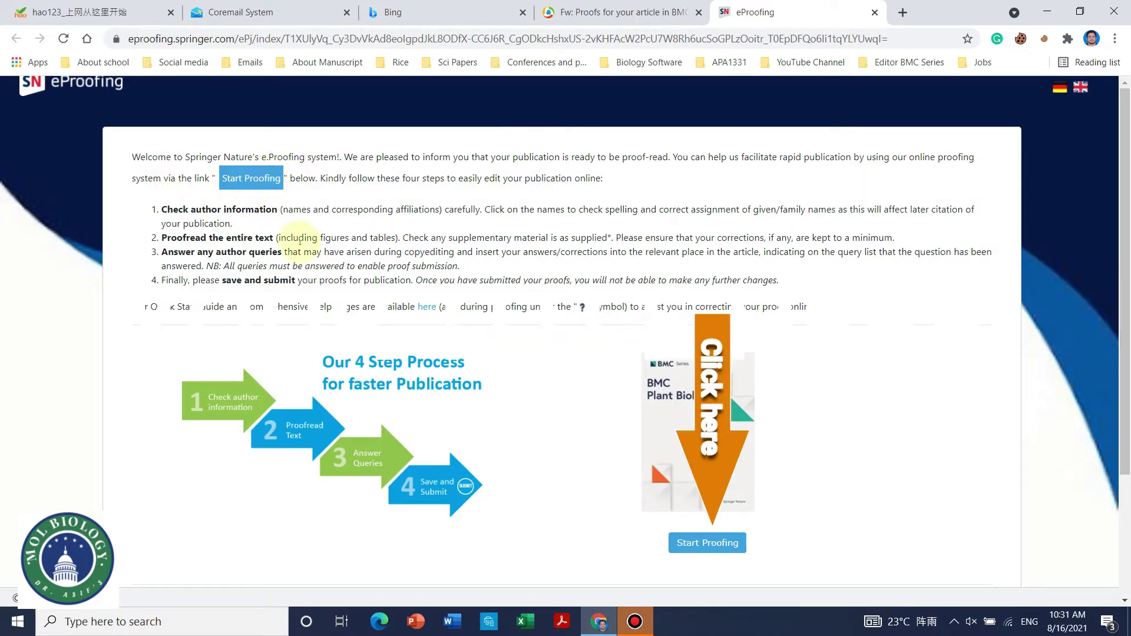
Start proofing the article online and select its full title line.
{"action": "left_click", "coordinate": [715, 545]}
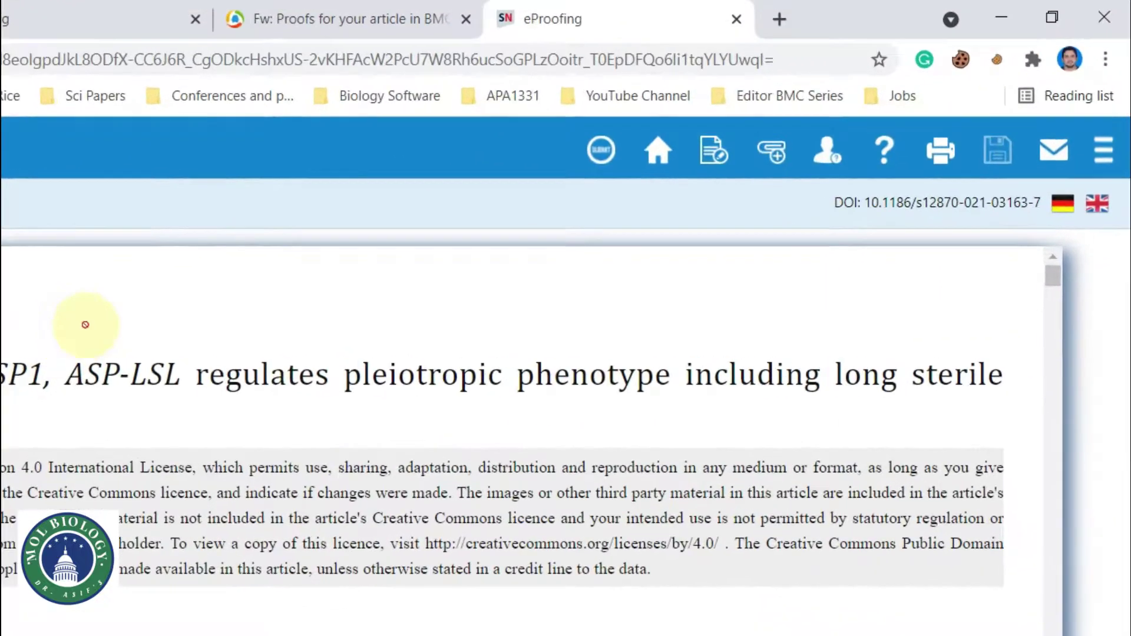
{"action": "scroll", "coordinate": [475, 259], "scroll_direction": "down", "scroll_amount": 2}
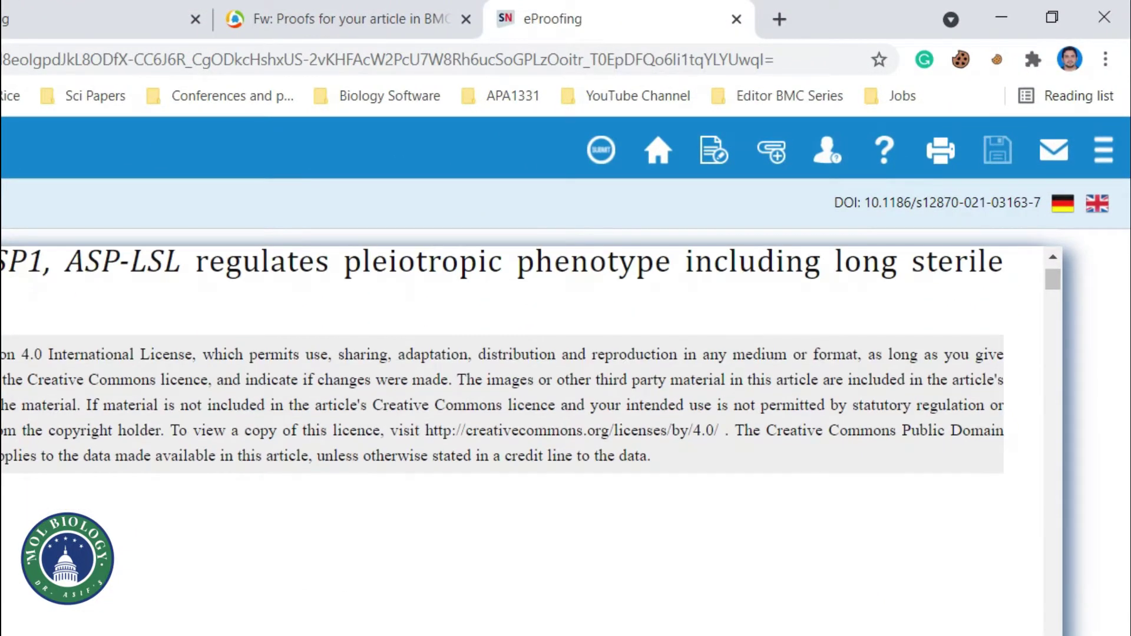
{"action": "scroll", "coordinate": [253, 271], "scroll_direction": "up", "scroll_amount": 2}
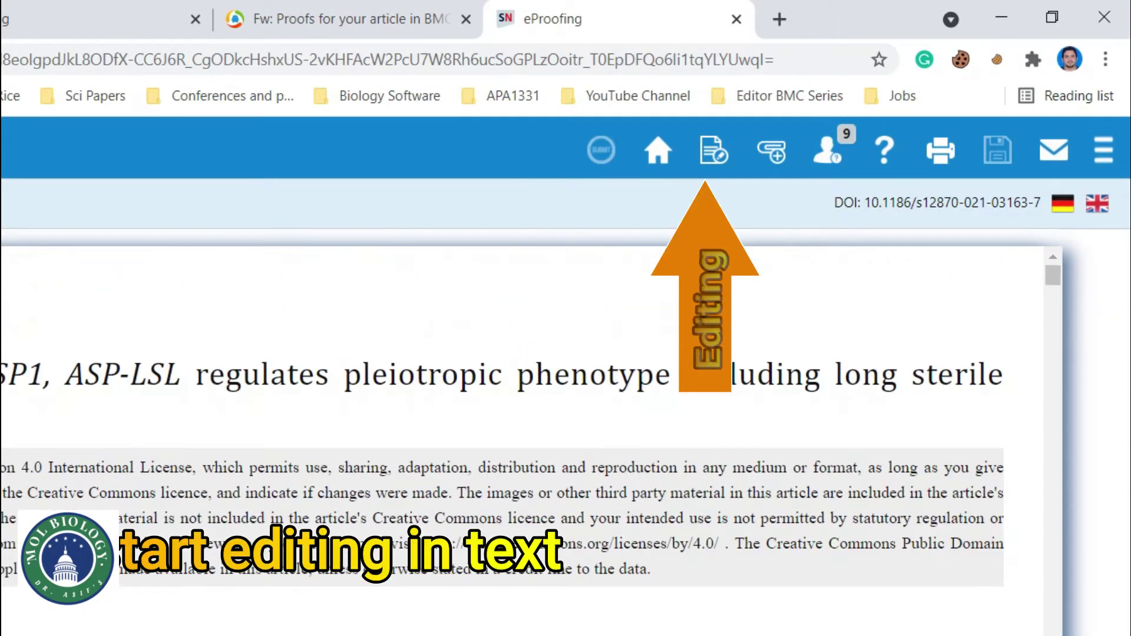
{"action": "triple_click", "coordinate": [437, 352]}
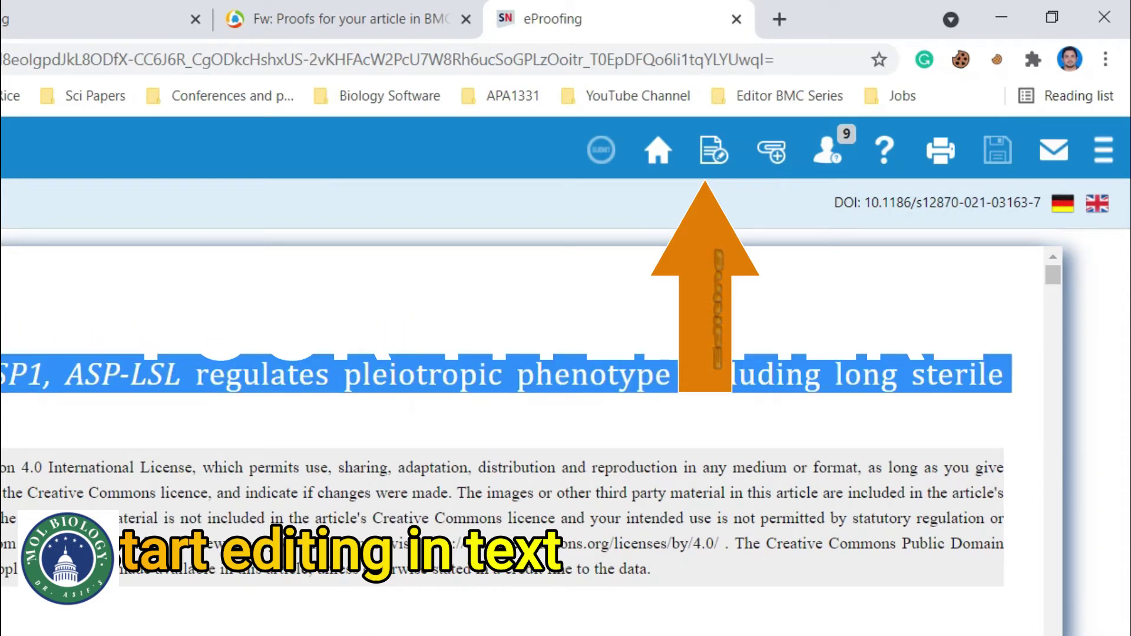
Show author query AQ1 about the unexplained asterisk beside the affiliation.
{"action": "scroll", "coordinate": [507, 412], "scroll_direction": "down", "scroll_amount": 5}
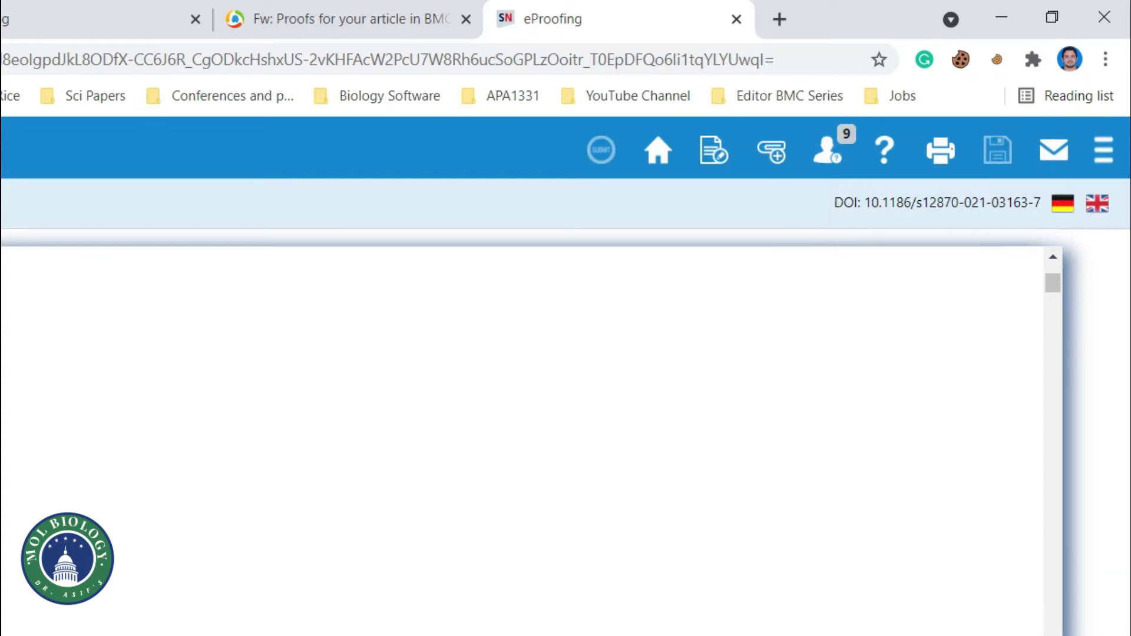
{"action": "scroll", "coordinate": [68, 498], "scroll_direction": "down", "scroll_amount": 3}
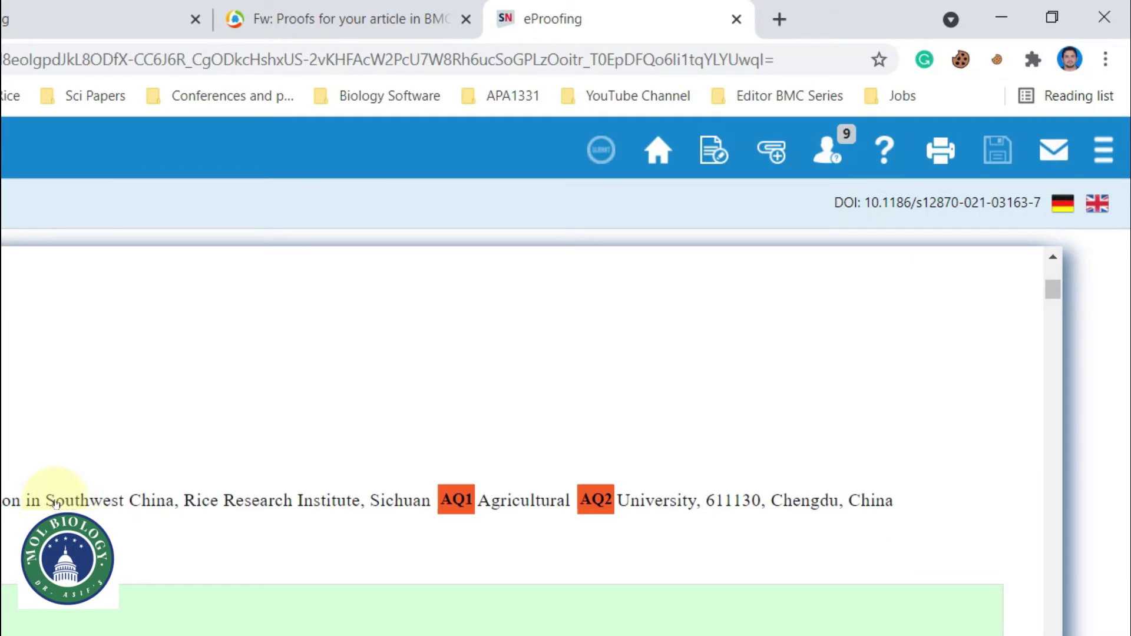
{"action": "left_click", "coordinate": [453, 499]}
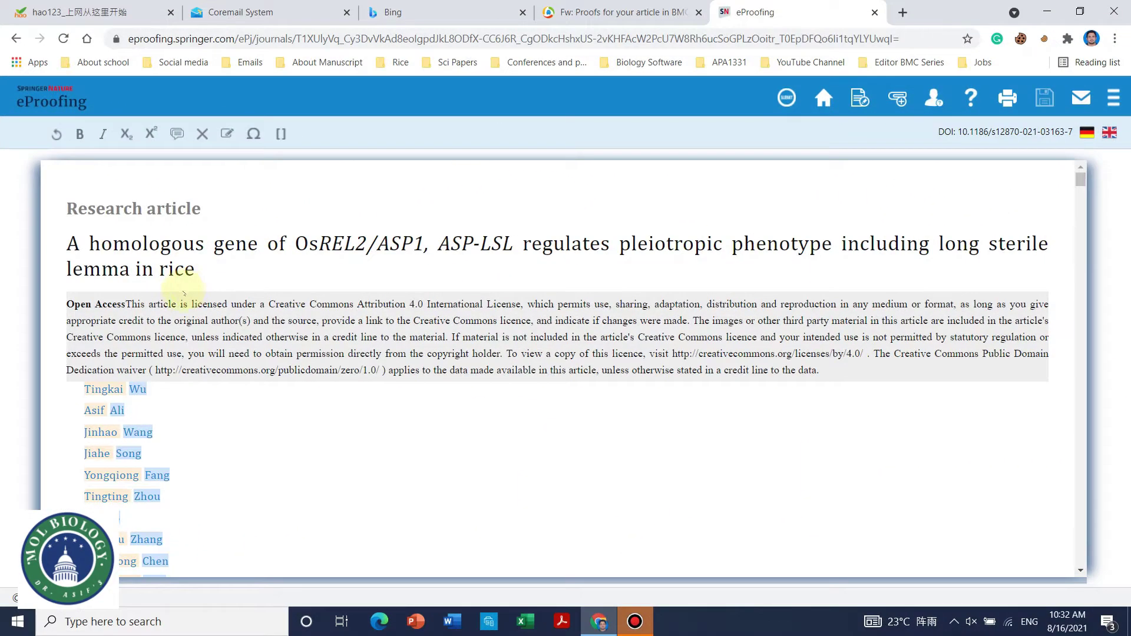
Browse the proof's opening sections, selecting a passage of text along the way.
{"action": "scroll", "coordinate": [180, 294], "scroll_direction": "down", "scroll_amount": 2}
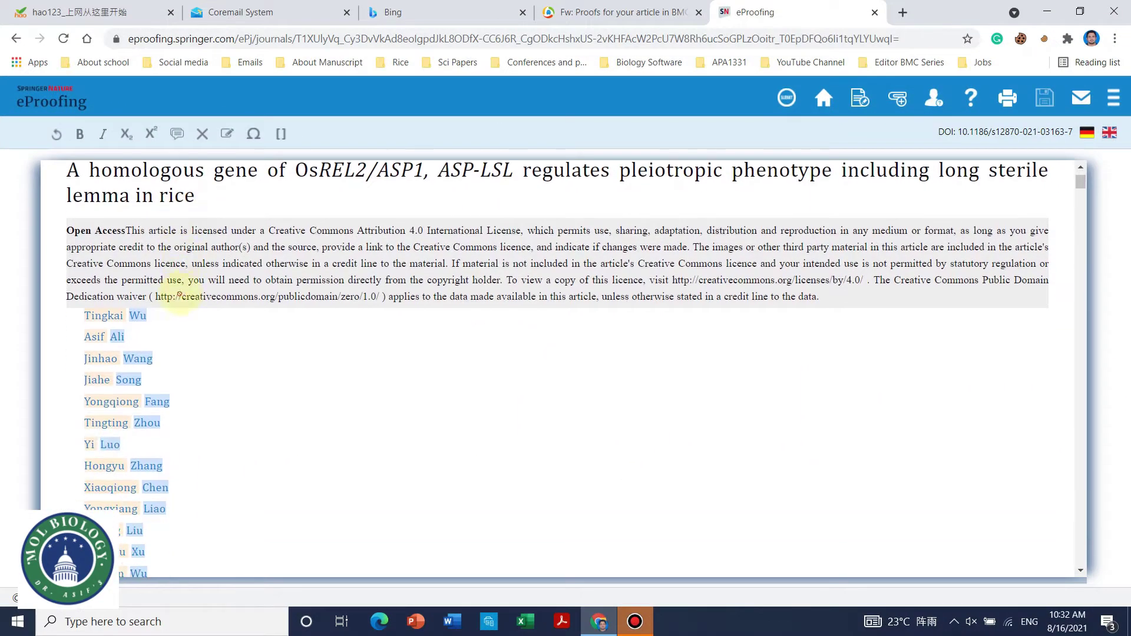
{"action": "scroll", "coordinate": [323, 256], "scroll_direction": "up", "scroll_amount": 1}
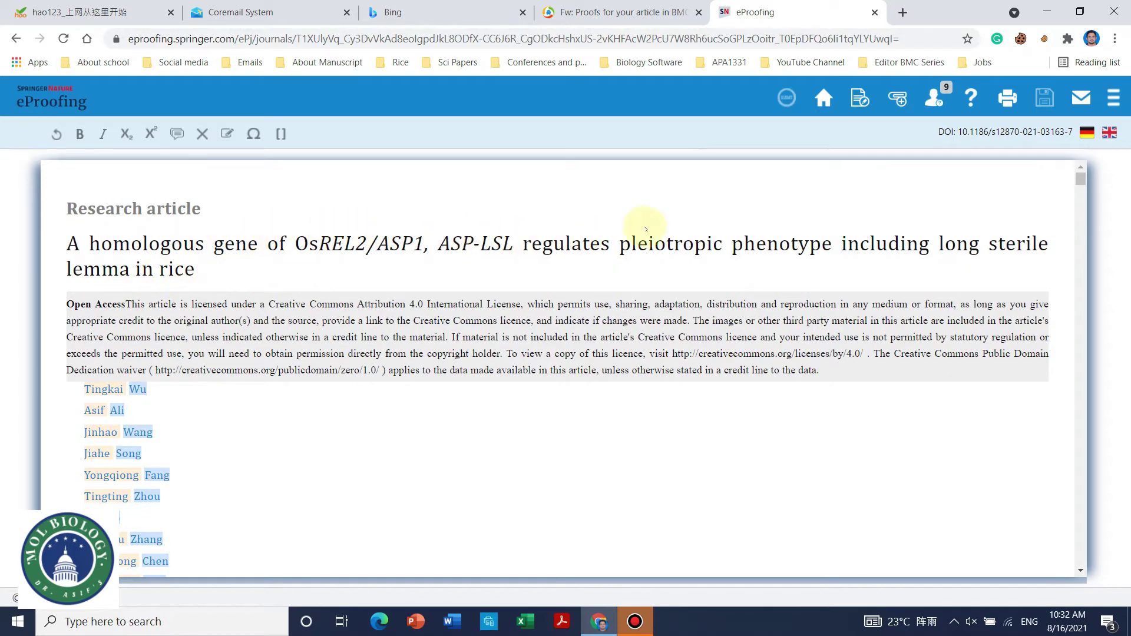
{"action": "left_click_drag", "start_coordinate": [72, 250], "coordinate": [206, 268]}
{"action": "scroll", "coordinate": [115, 312], "scroll_direction": "down", "scroll_amount": 2}
{"action": "scroll", "coordinate": [115, 313], "scroll_direction": "down", "scroll_amount": 2}
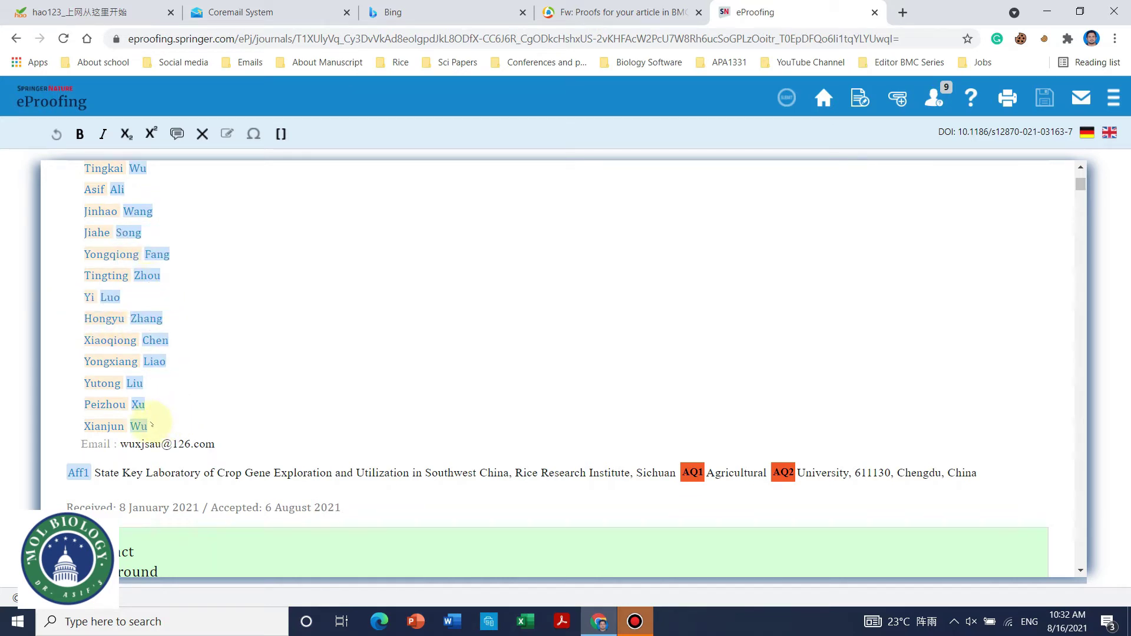
{"action": "scroll", "coordinate": [253, 373], "scroll_direction": "down", "scroll_amount": 2}
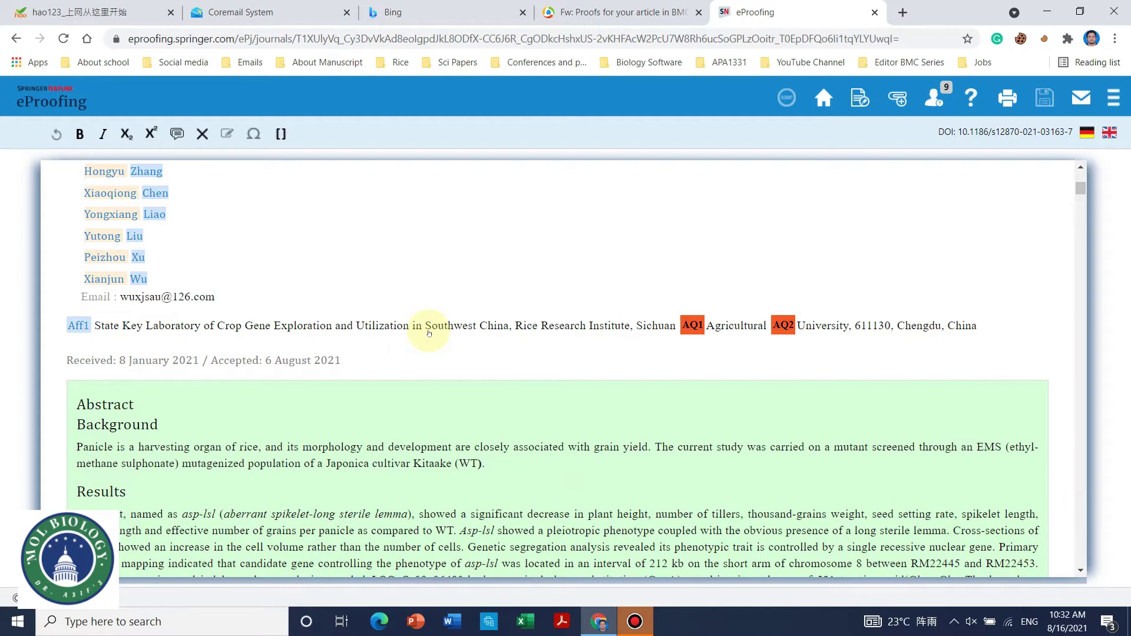
{"action": "mouse_move", "coordinate": [690, 329]}
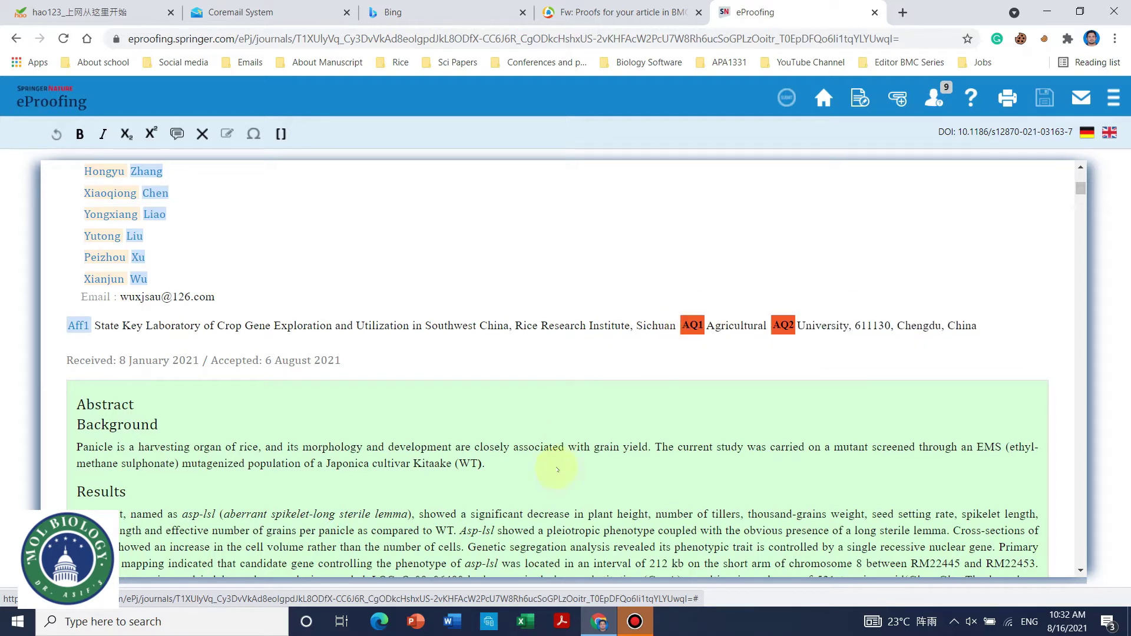
{"action": "mouse_move", "coordinate": [783, 333]}
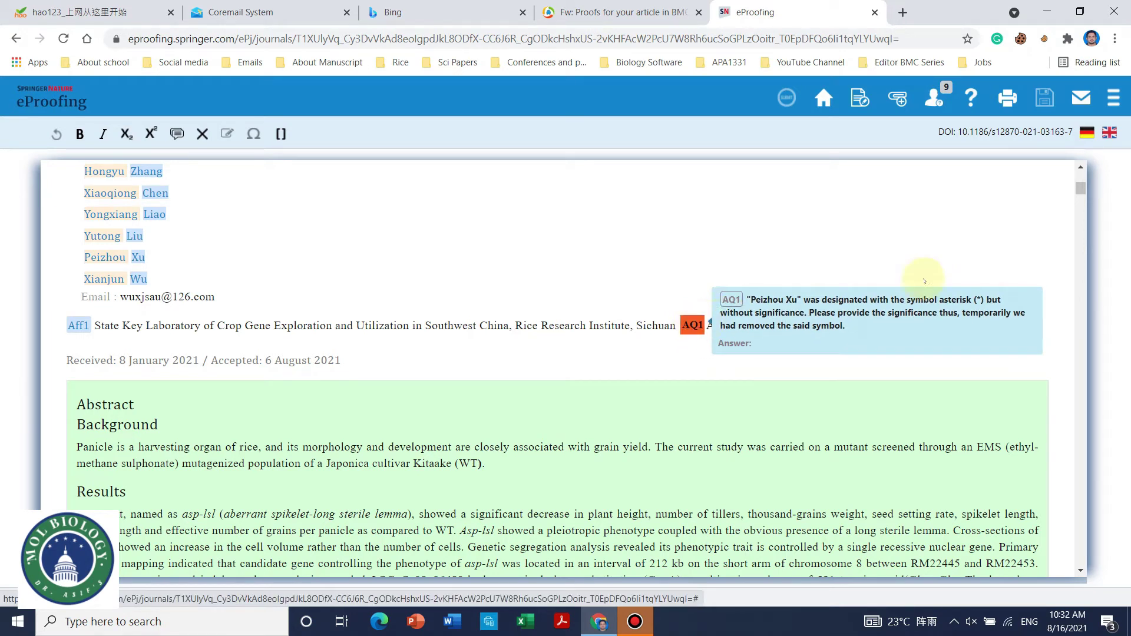
{"action": "scroll", "coordinate": [967, 245], "scroll_direction": "up", "scroll_amount": 1}
{"action": "mouse_move", "coordinate": [779, 398]}
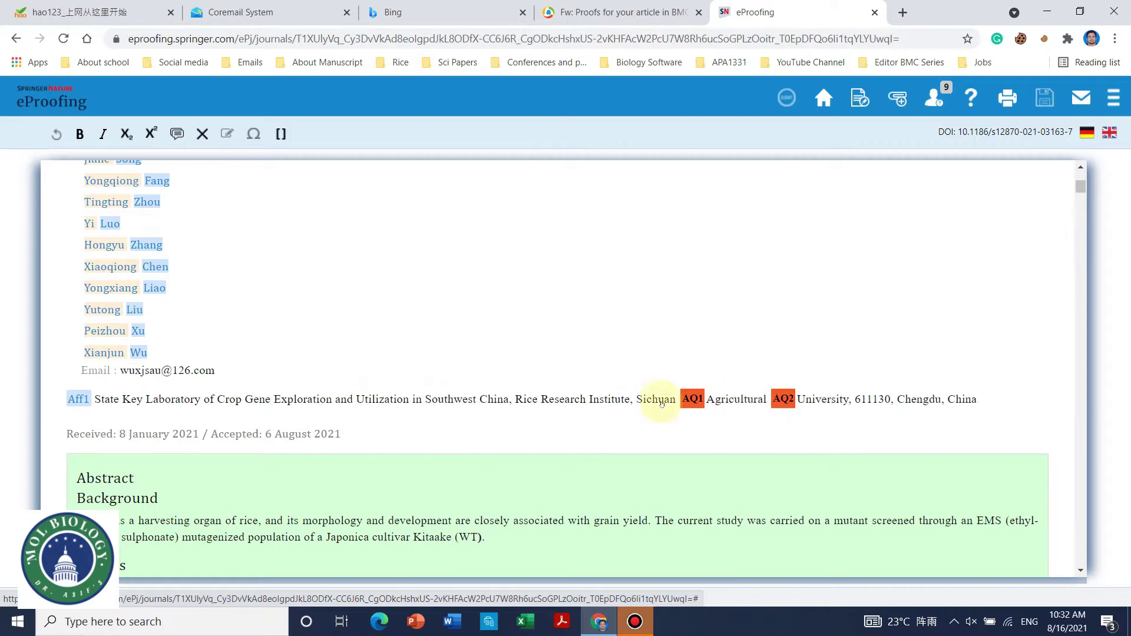
{"action": "mouse_move", "coordinate": [687, 400]}
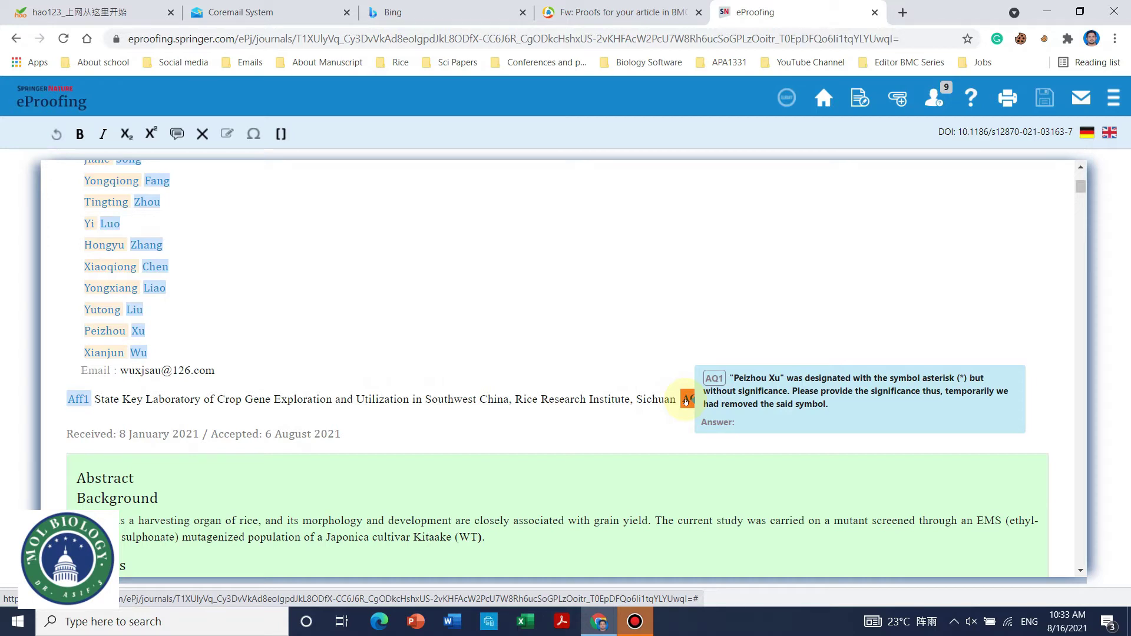
Show the AQ List panel with queries AQ1–AQ7, including the AQ3 section-heading check.
{"action": "scroll", "coordinate": [663, 366], "scroll_direction": "down", "scroll_amount": 3}
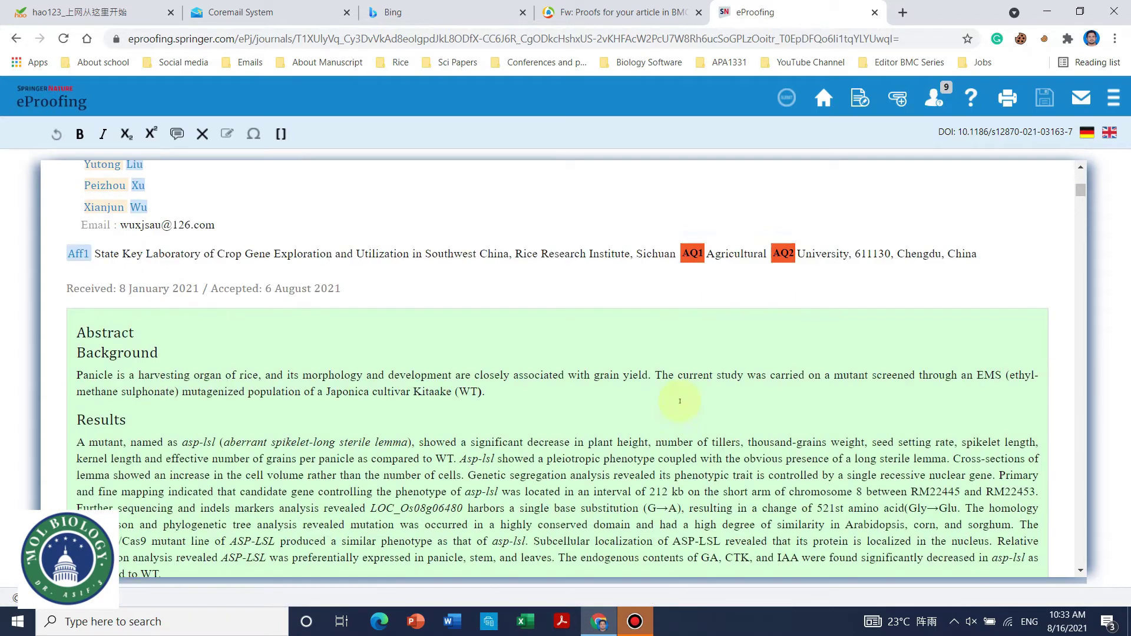
{"action": "scroll", "coordinate": [662, 366], "scroll_direction": "down", "scroll_amount": 4}
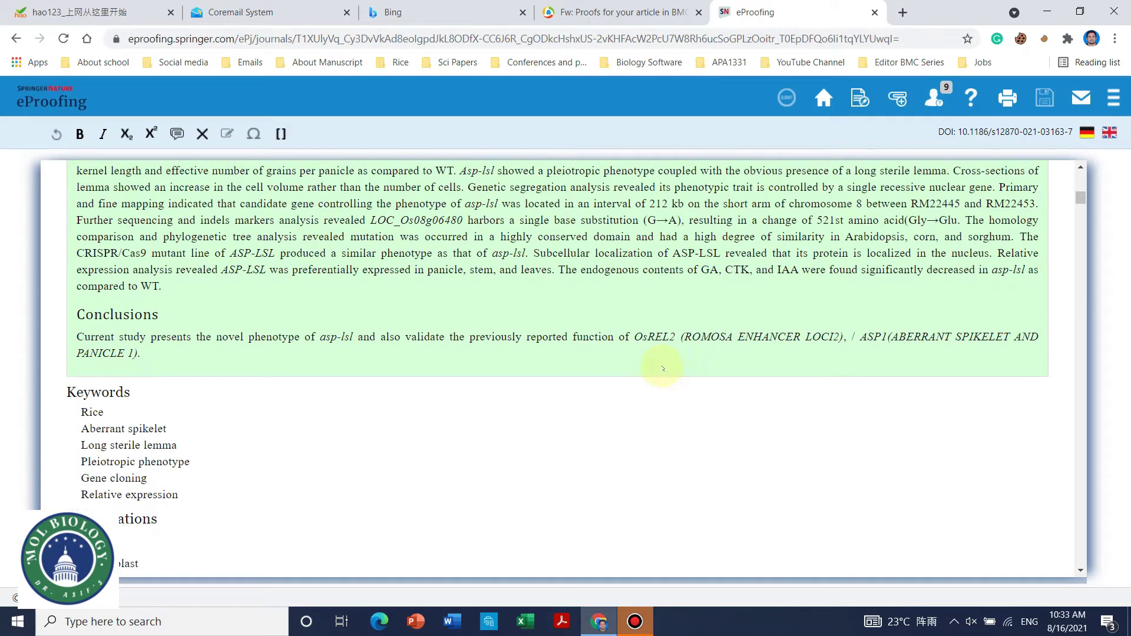
{"action": "scroll", "coordinate": [662, 366], "scroll_direction": "up", "scroll_amount": 5}
{"action": "scroll", "coordinate": [661, 366], "scroll_direction": "up", "scroll_amount": 6}
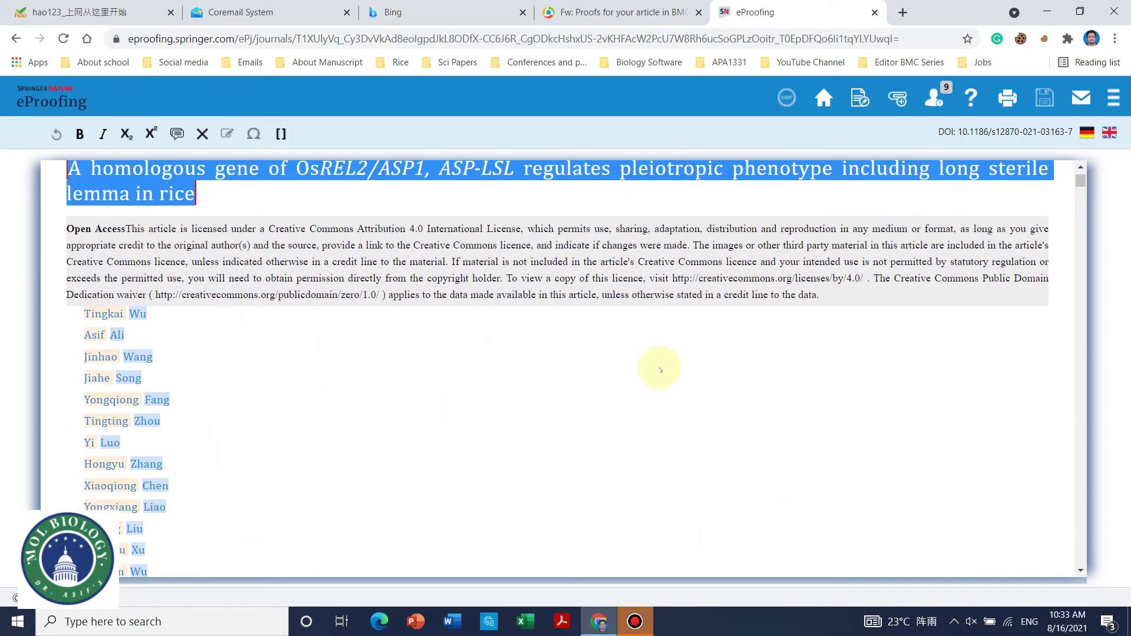
{"action": "scroll", "coordinate": [660, 371], "scroll_direction": "down", "scroll_amount": 5}
{"action": "scroll", "coordinate": [659, 371], "scroll_direction": "up", "scroll_amount": 5}
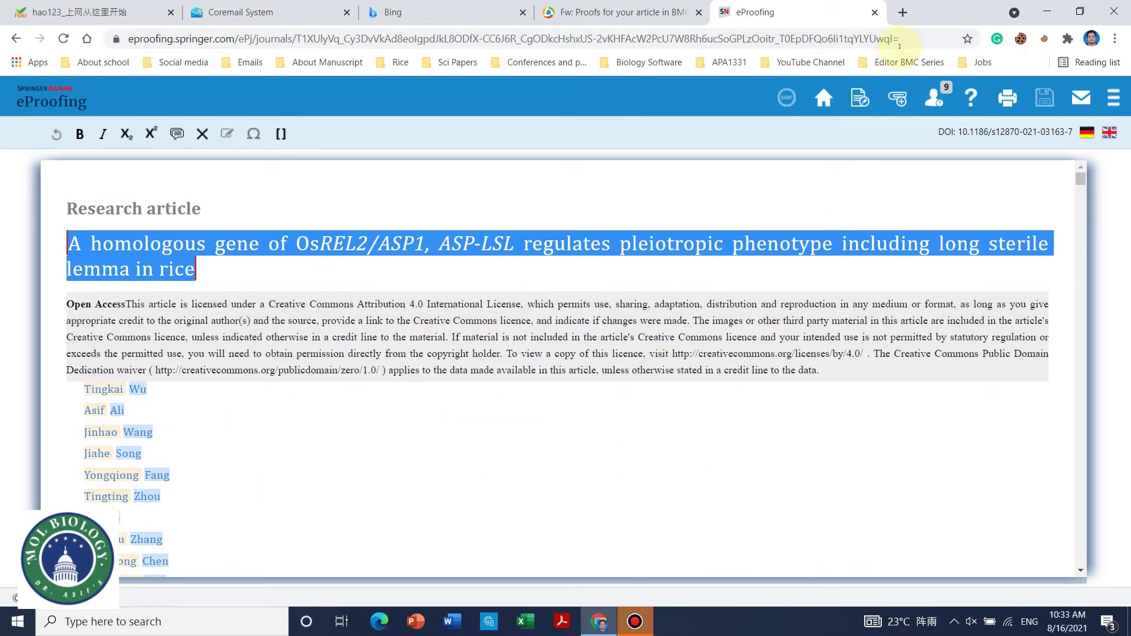
{"action": "scroll", "coordinate": [761, 281], "scroll_direction": "down", "scroll_amount": 6}
{"action": "scroll", "coordinate": [761, 280], "scroll_direction": "down", "scroll_amount": 12}
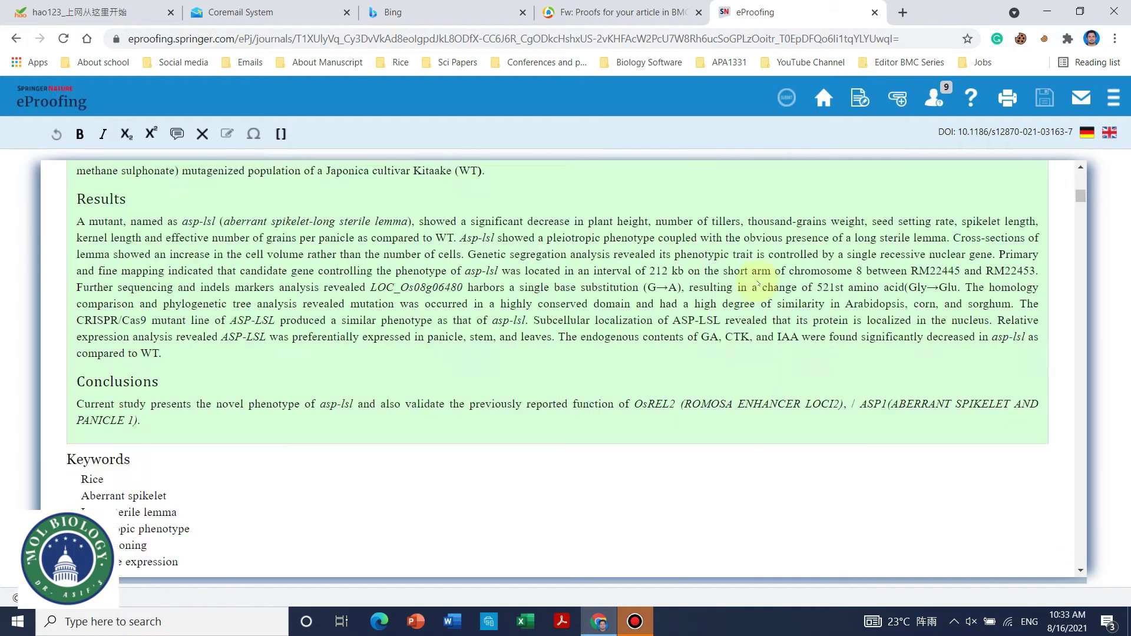
{"action": "scroll", "coordinate": [462, 345], "scroll_direction": "down", "scroll_amount": 15}
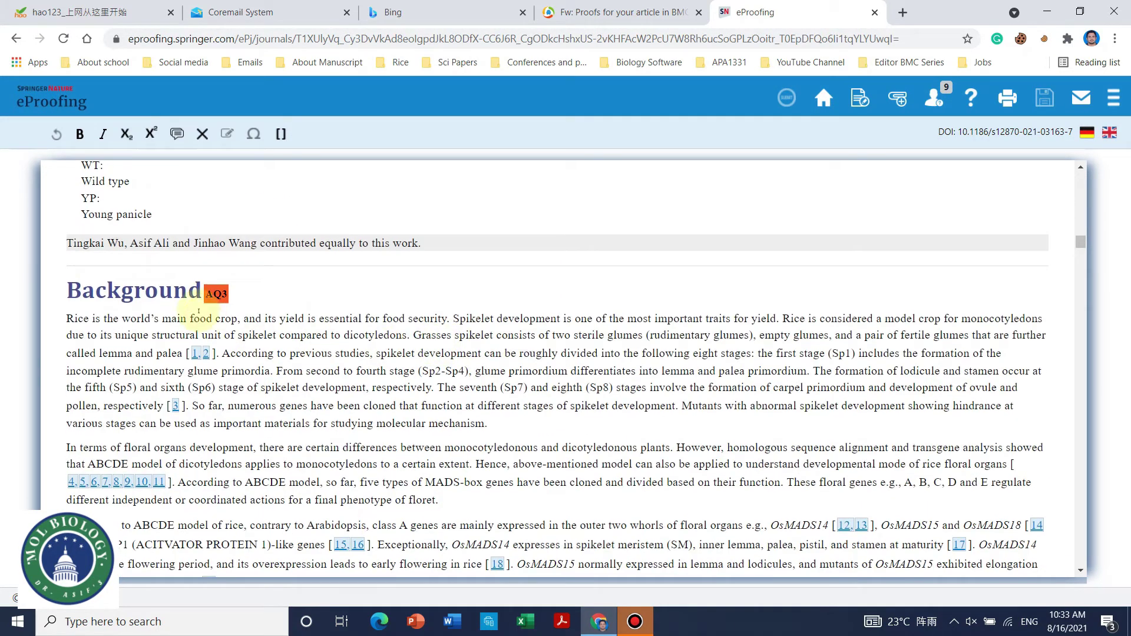
{"action": "mouse_move", "coordinate": [213, 294]}
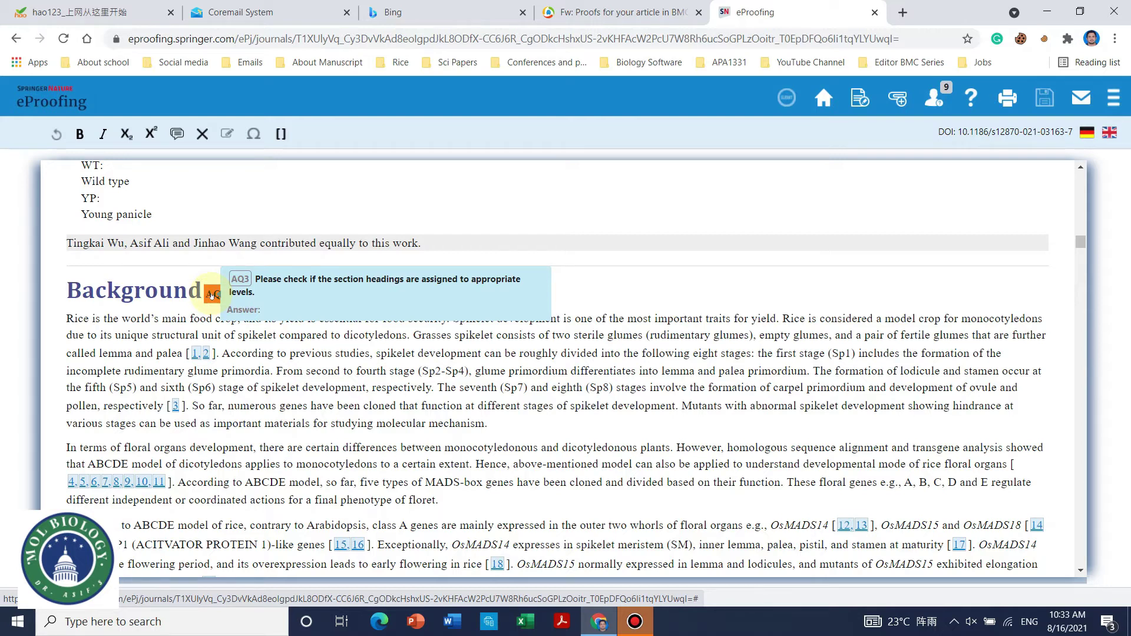
{"action": "scroll", "coordinate": [211, 295], "scroll_direction": "down", "scroll_amount": 3}
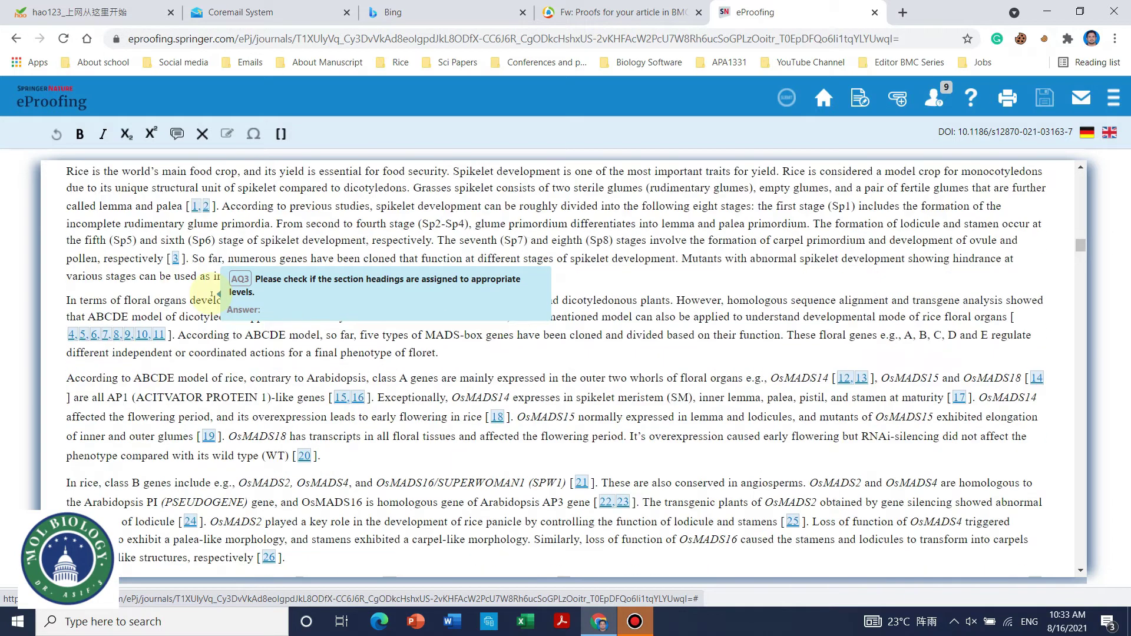
{"action": "scroll", "coordinate": [213, 293], "scroll_direction": "up", "scroll_amount": 3}
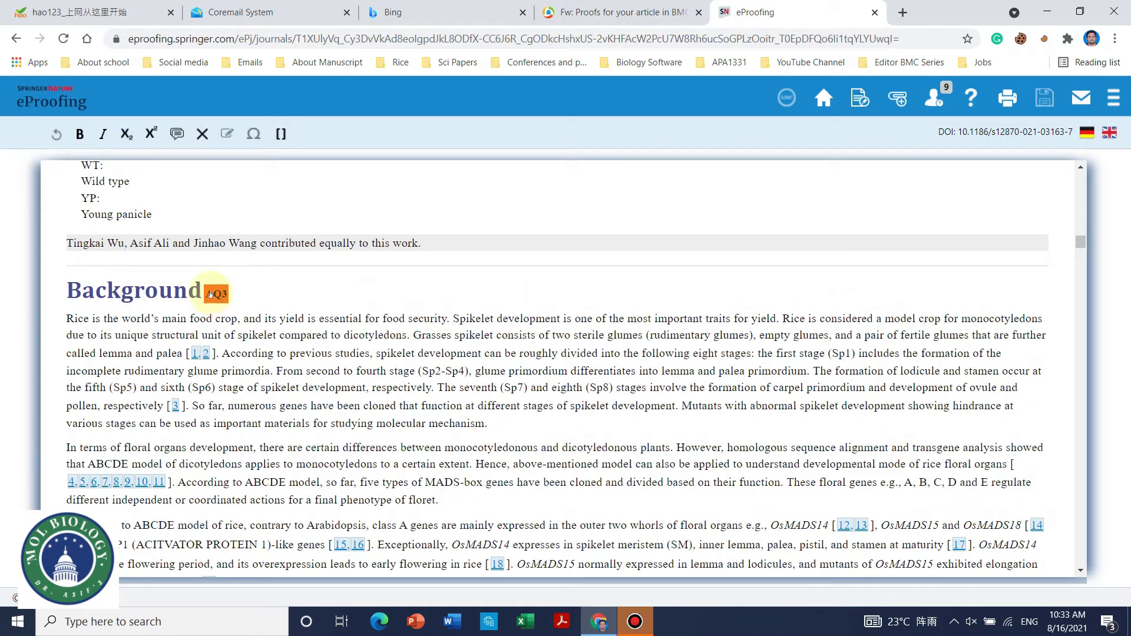
{"action": "mouse_move", "coordinate": [212, 292]}
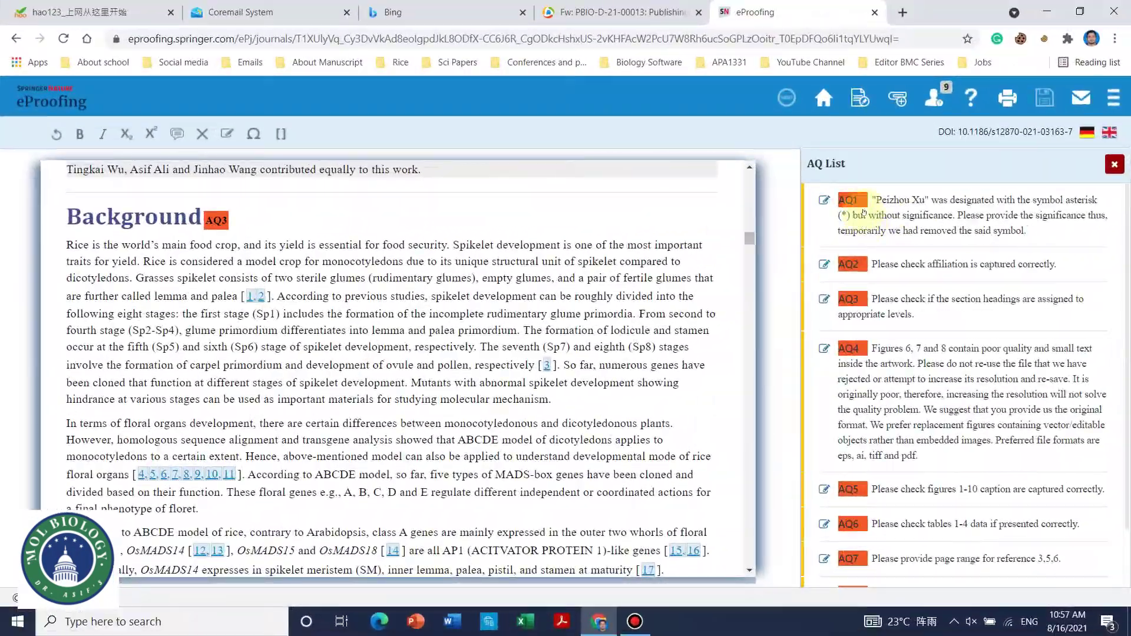
Jump to each query's location: affiliation, Background, Fig. 6, Fig. 10, references 3, 11, 21.
{"action": "left_click", "coordinate": [943, 205]}
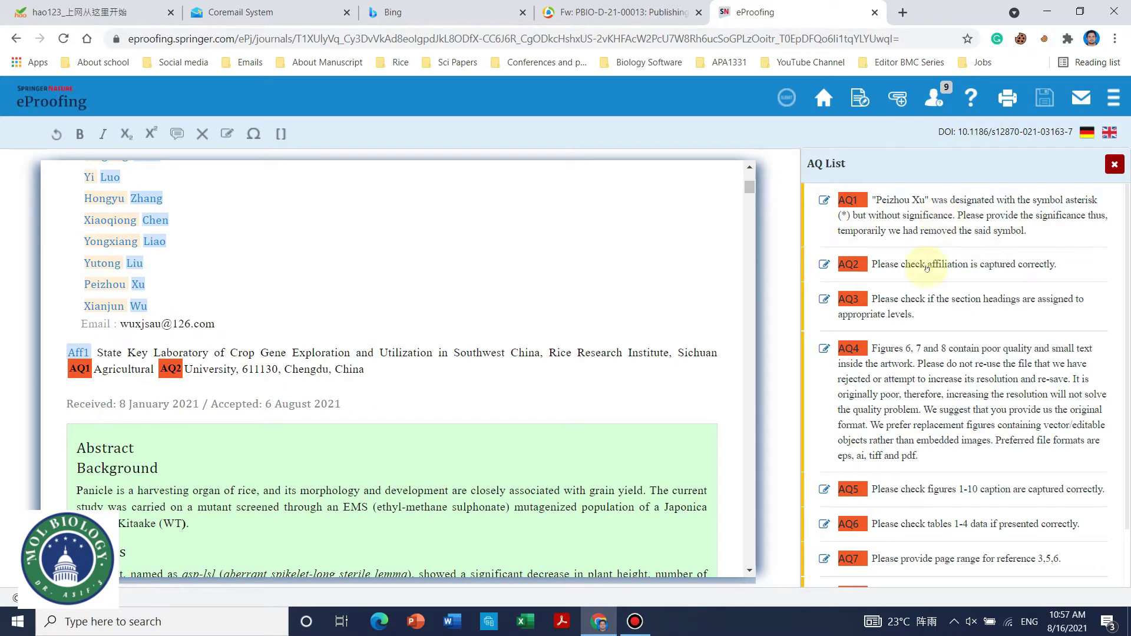
{"action": "left_click", "coordinate": [912, 310]}
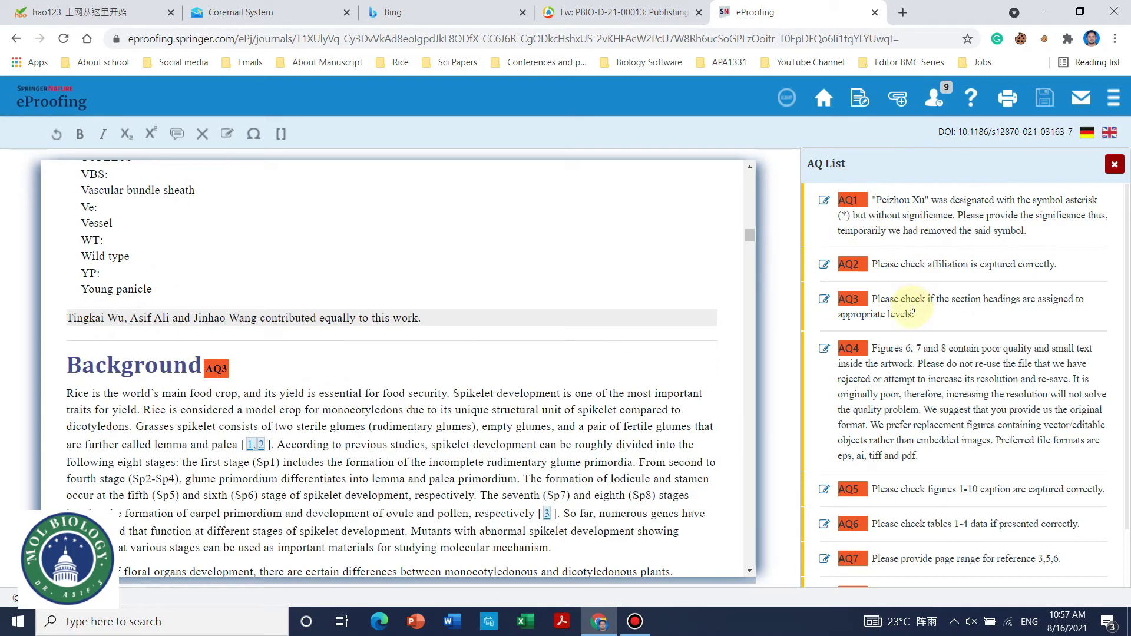
{"action": "left_click", "coordinate": [914, 374]}
{"action": "scroll", "coordinate": [910, 371], "scroll_direction": "down", "scroll_amount": 1}
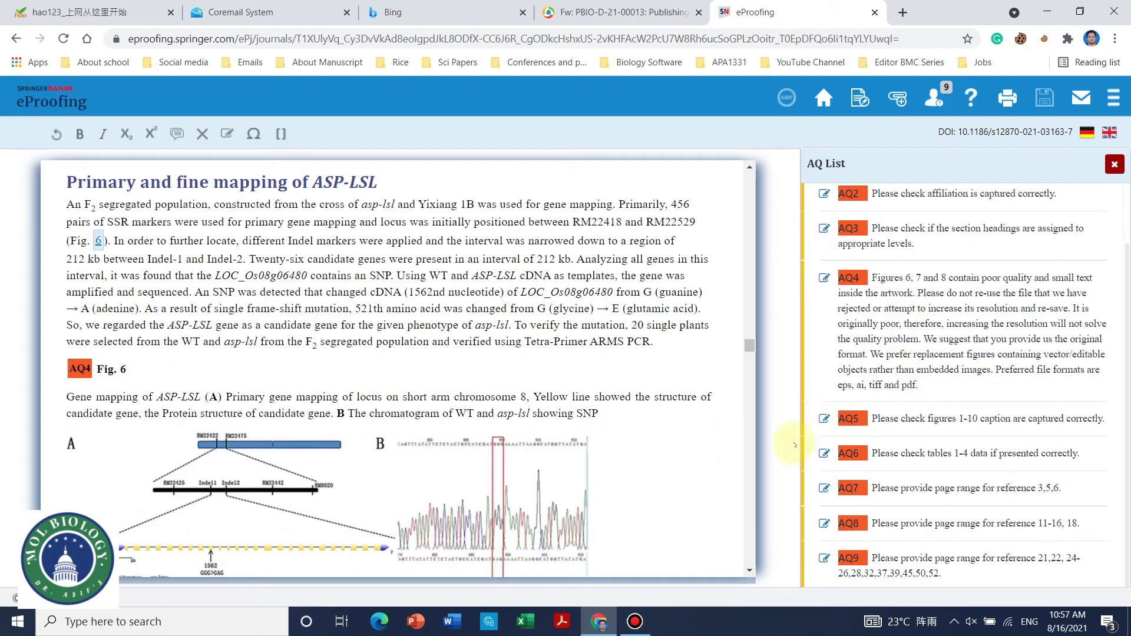
{"action": "double_click", "coordinate": [892, 420]}
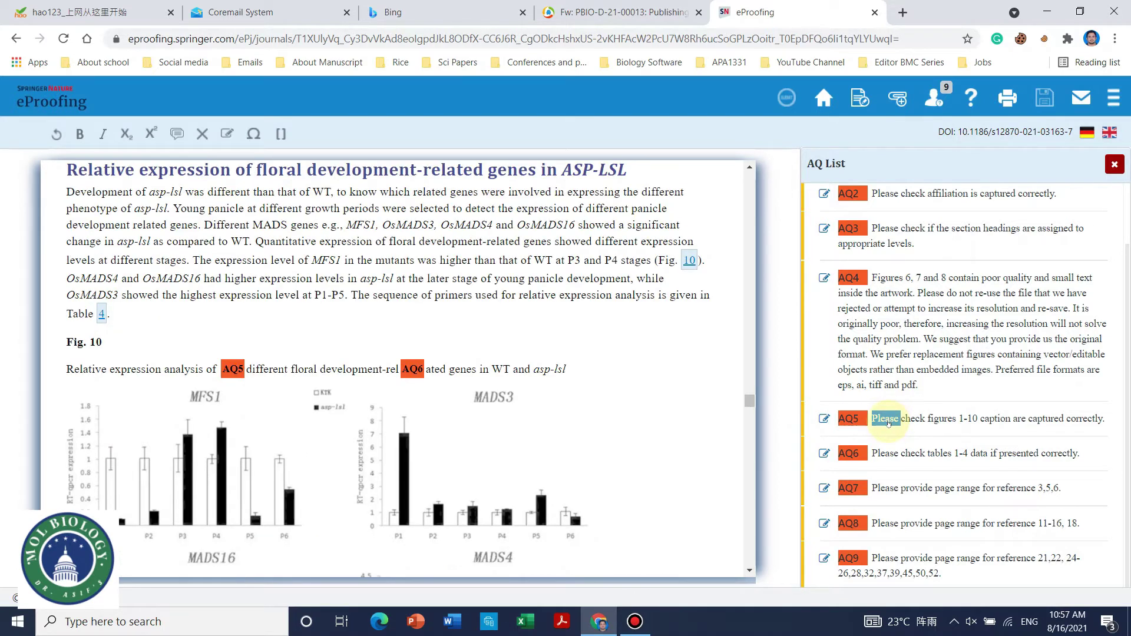
{"action": "left_click", "coordinate": [897, 453]}
{"action": "left_click", "coordinate": [860, 488]}
{"action": "left_click", "coordinate": [854, 523]}
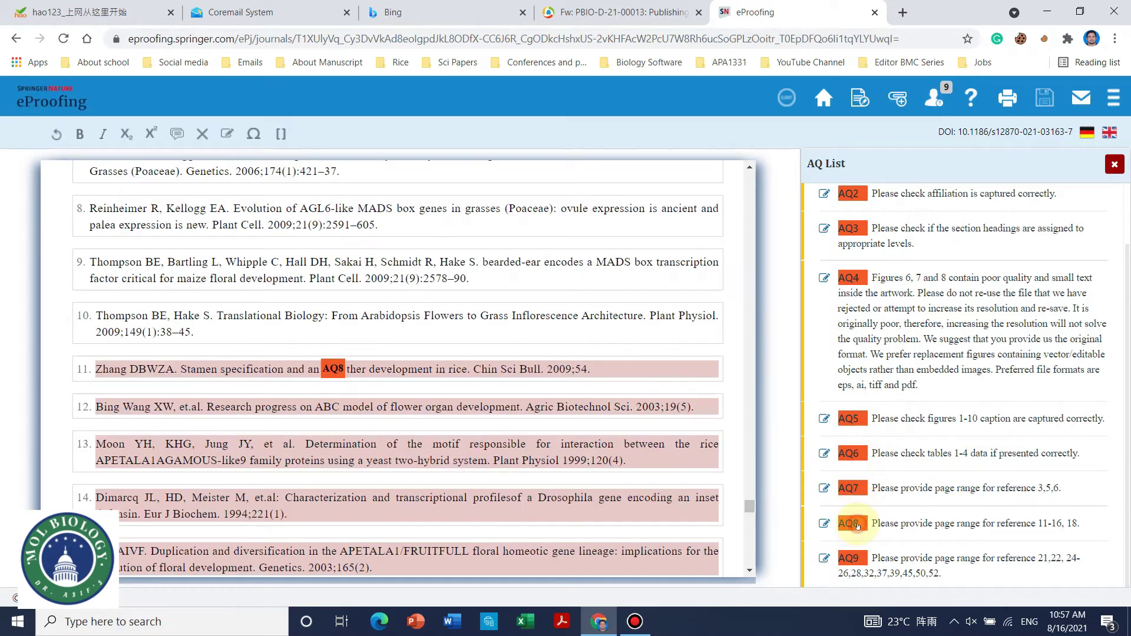
{"action": "left_click", "coordinate": [854, 556]}
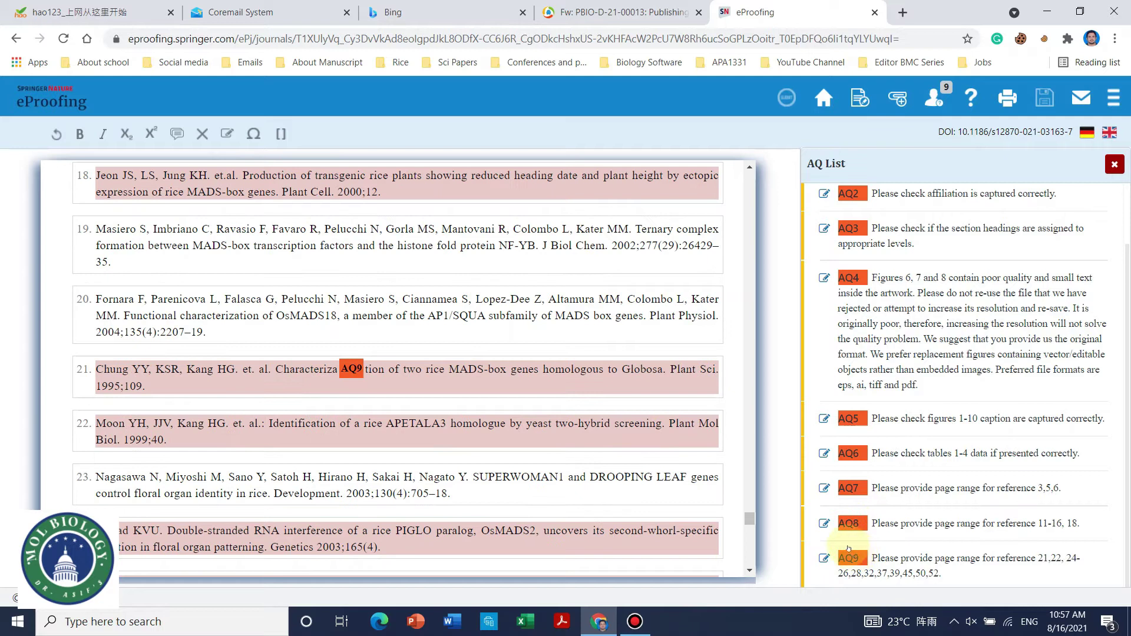
Open and close the AQ9 reply form, close the query list, and return Home.
{"action": "scroll", "coordinate": [683, 393], "scroll_direction": "down", "scroll_amount": 12}
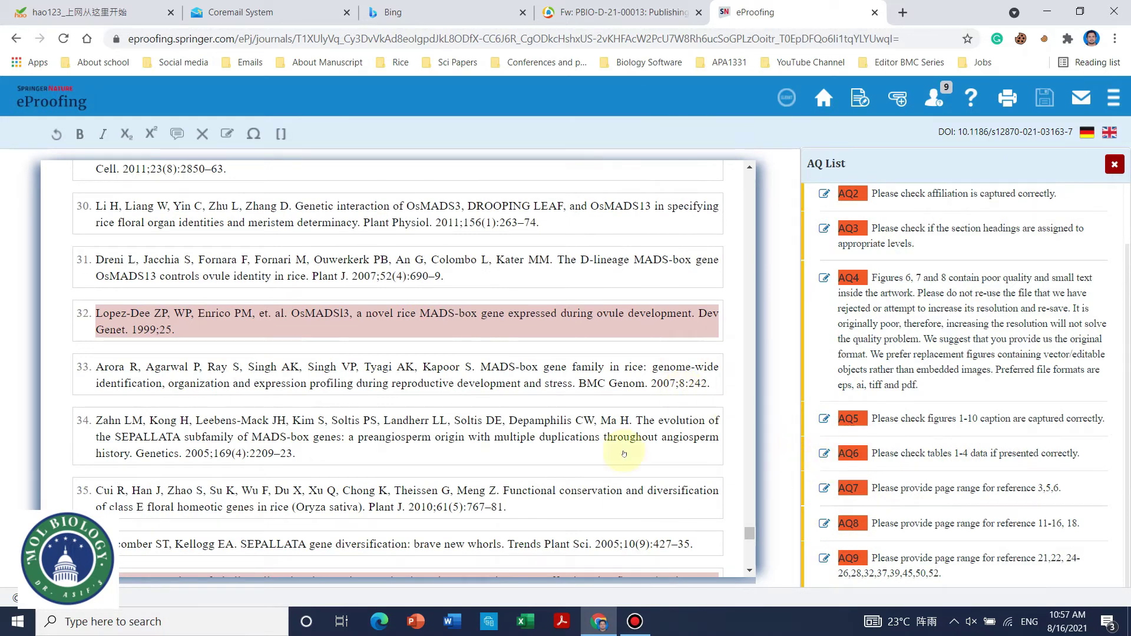
{"action": "left_click", "coordinate": [912, 566]}
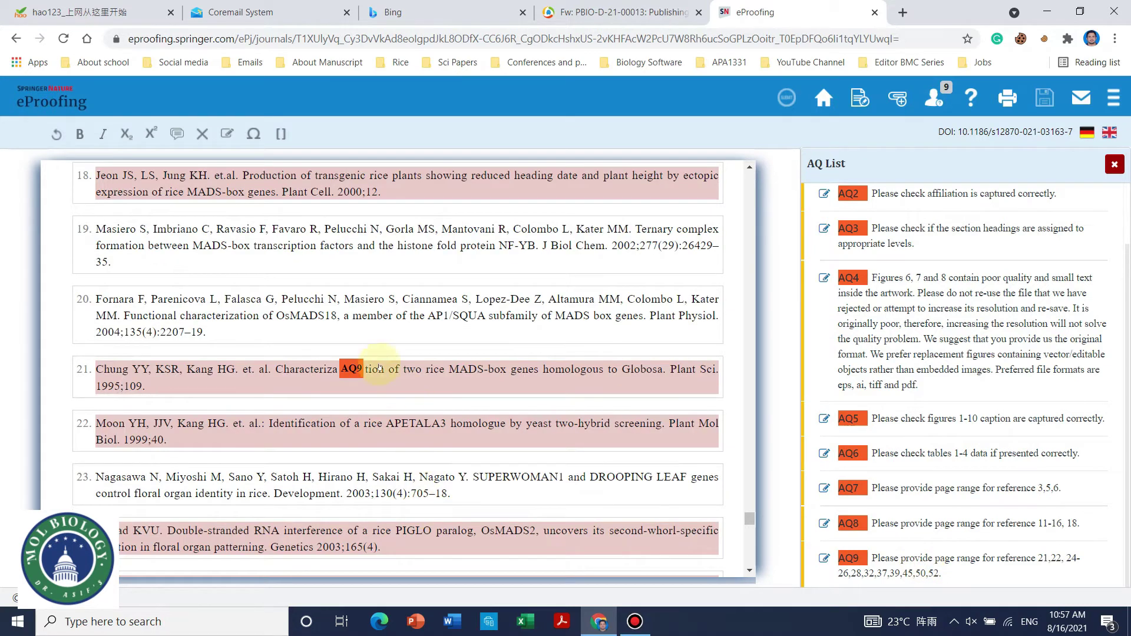
{"action": "mouse_move", "coordinate": [351, 366]}
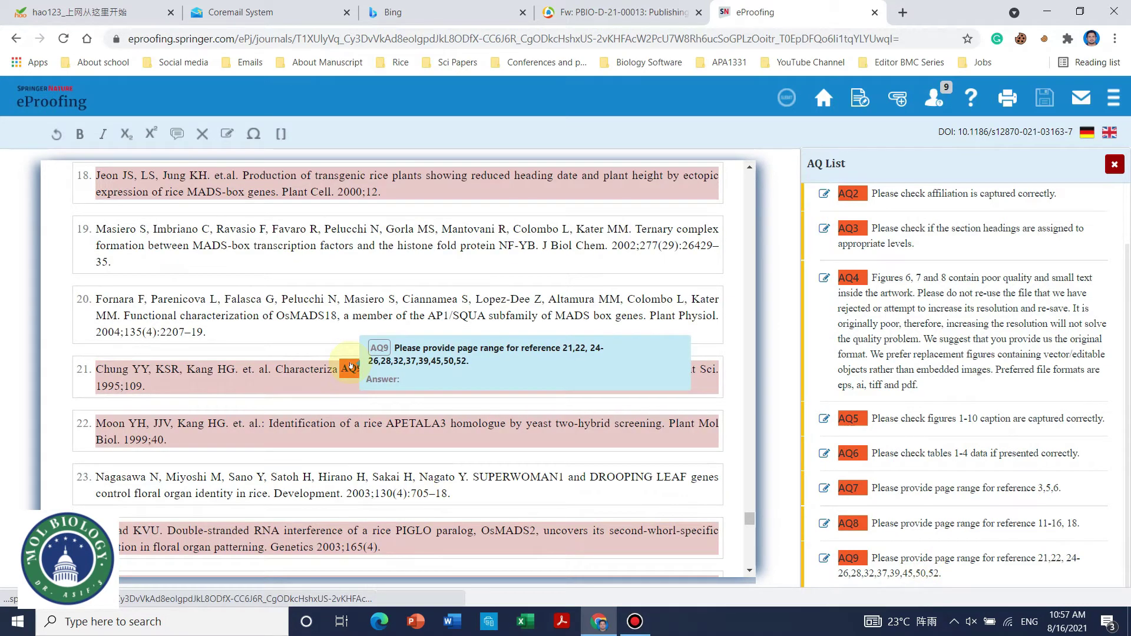
{"action": "left_click", "coordinate": [351, 366]}
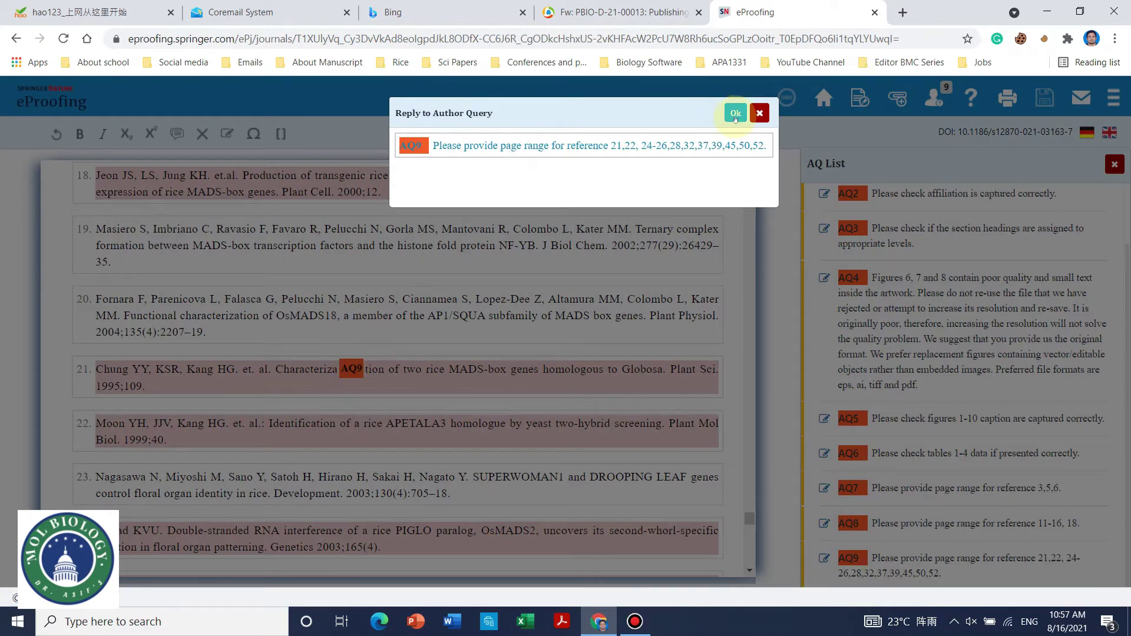
{"action": "left_click", "coordinate": [759, 112]}
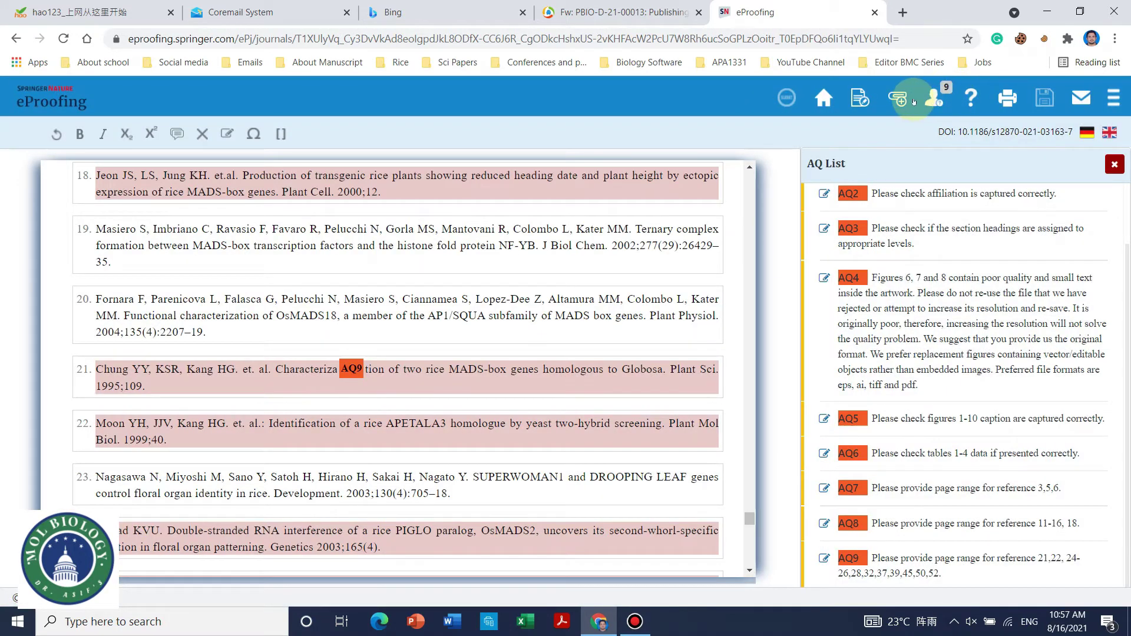
{"action": "left_click", "coordinate": [1107, 159]}
{"action": "left_click", "coordinate": [816, 102]}
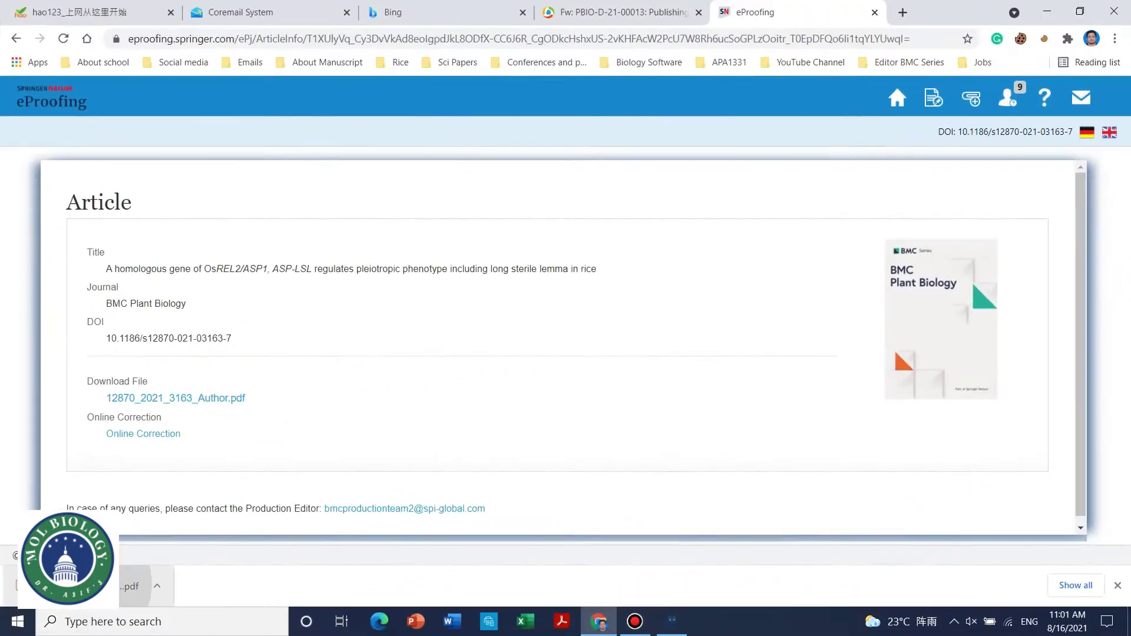
Open 12870_2021_3163_Author.pdf and read from the cover letter to page 2's title and abstract.
{"action": "left_click", "coordinate": [76, 585]}
{"action": "scroll", "coordinate": [609, 357], "scroll_direction": "down", "scroll_amount": 1}
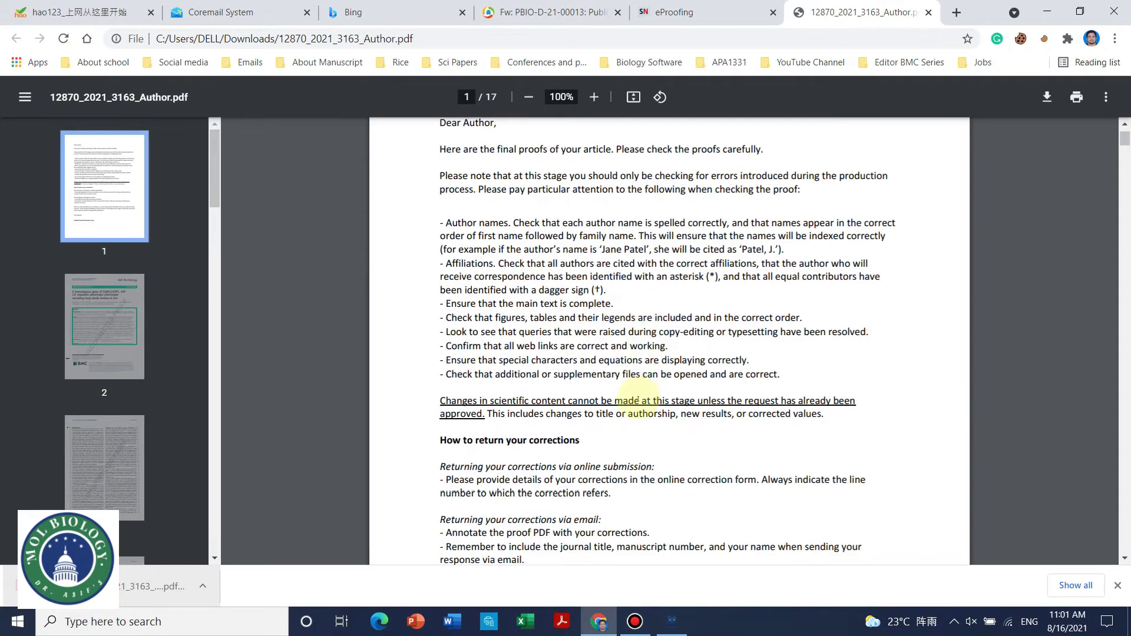
{"action": "scroll", "coordinate": [609, 356], "scroll_direction": "up", "scroll_amount": 1}
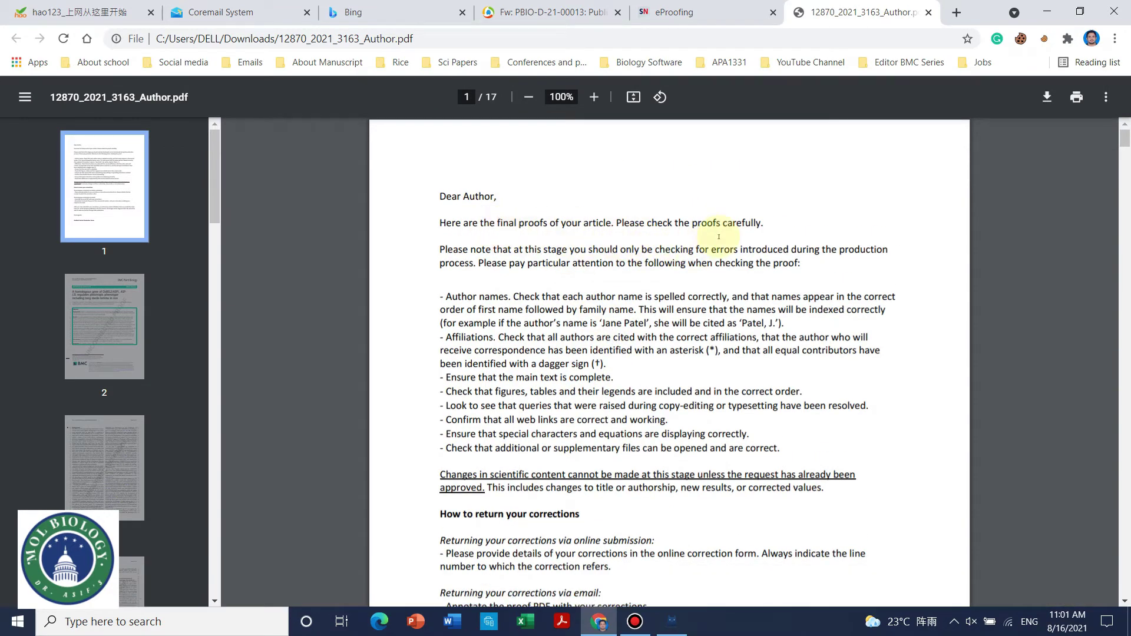
{"action": "scroll", "coordinate": [750, 228], "scroll_direction": "down", "scroll_amount": 2}
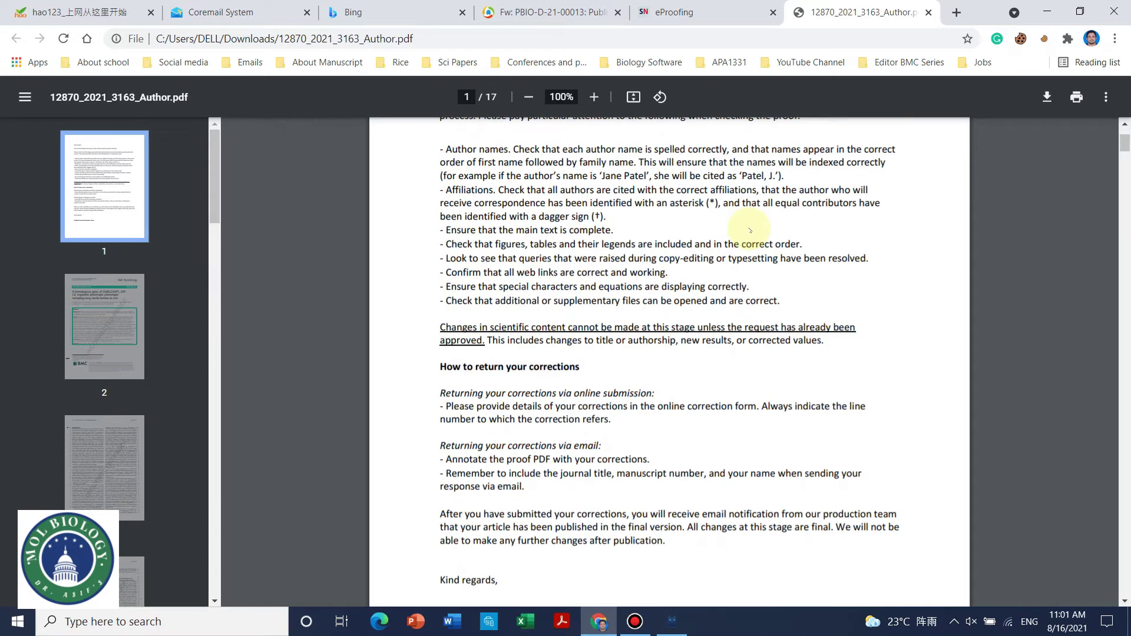
{"action": "scroll", "coordinate": [749, 229], "scroll_direction": "up", "scroll_amount": 1}
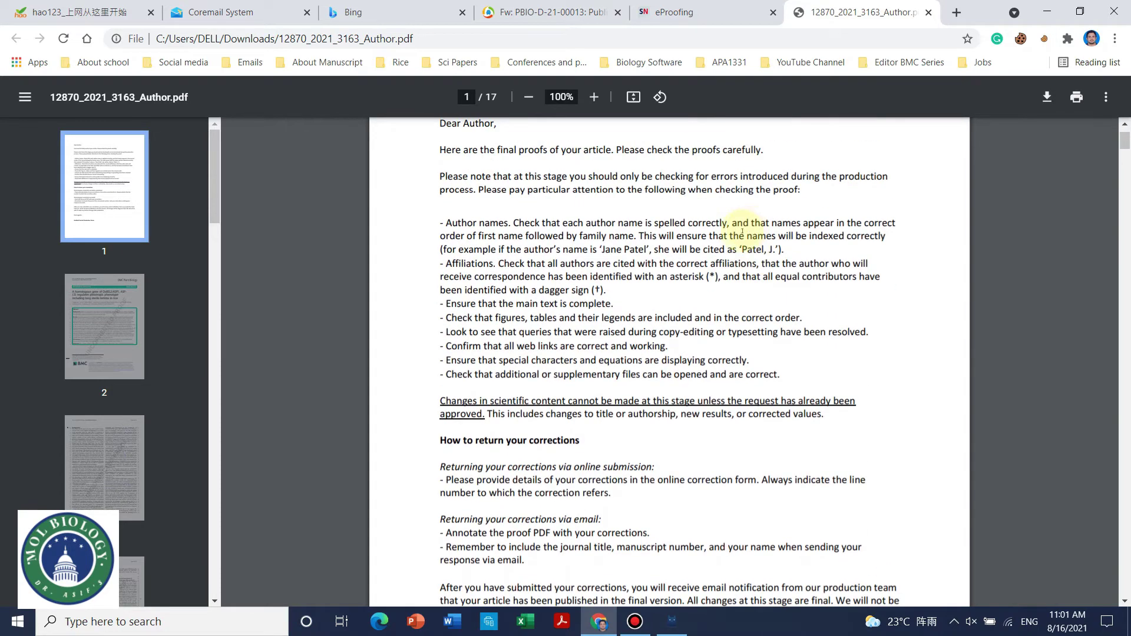
{"action": "scroll", "coordinate": [738, 241], "scroll_direction": "down", "scroll_amount": 4}
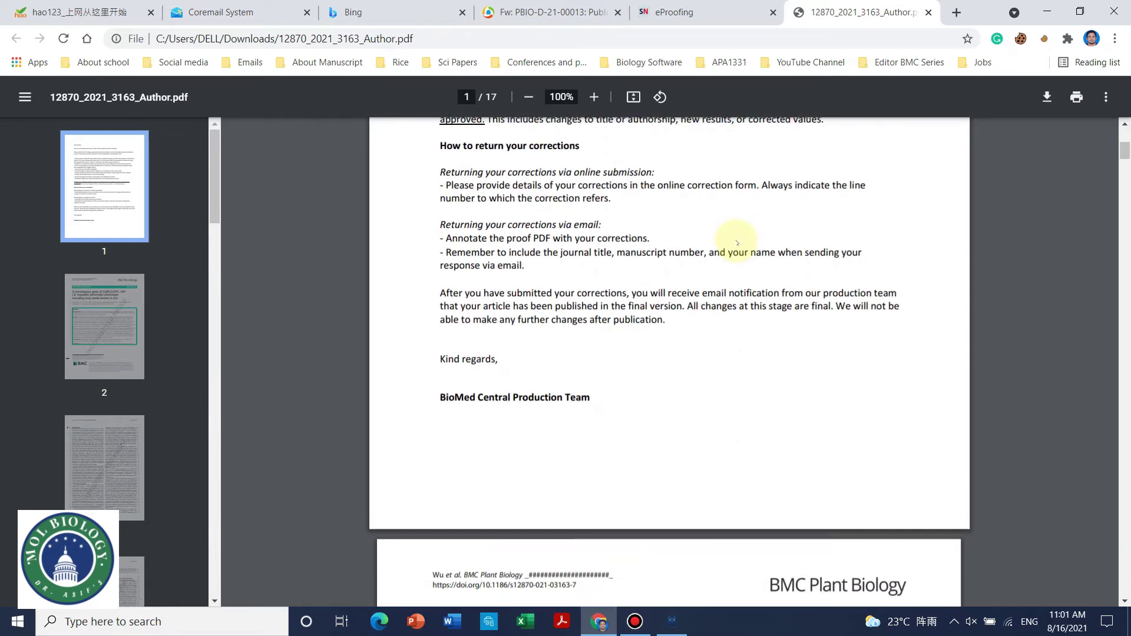
{"action": "scroll", "coordinate": [723, 247], "scroll_direction": "down", "scroll_amount": 7}
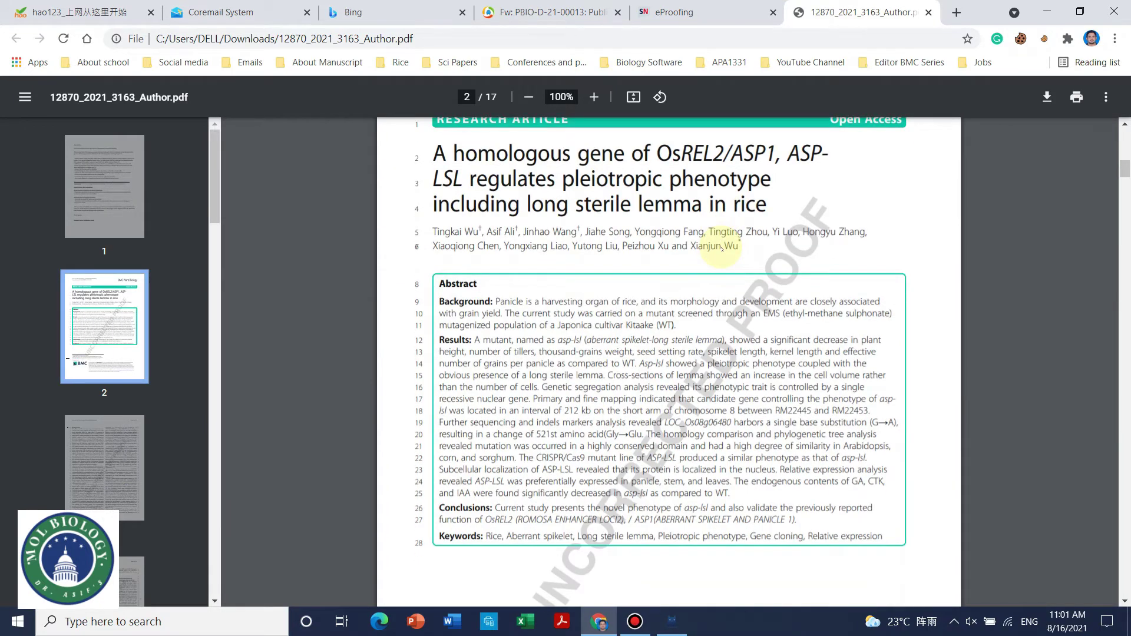
Page through the proof's figures and references to the Author Query Form on page 17.
{"action": "scroll", "coordinate": [721, 248], "scroll_direction": "up", "scroll_amount": 1}
{"action": "scroll", "coordinate": [722, 248], "scroll_direction": "up", "scroll_amount": 1}
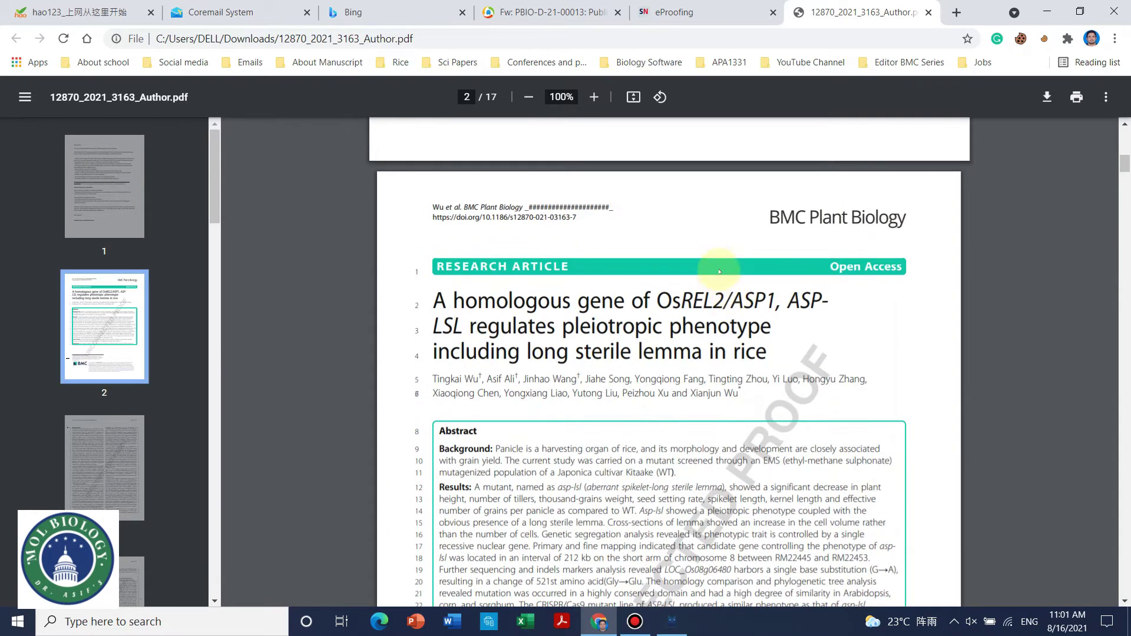
{"action": "left_click", "coordinate": [631, 251]}
{"action": "scroll", "coordinate": [627, 248], "scroll_direction": "down", "scroll_amount": 1}
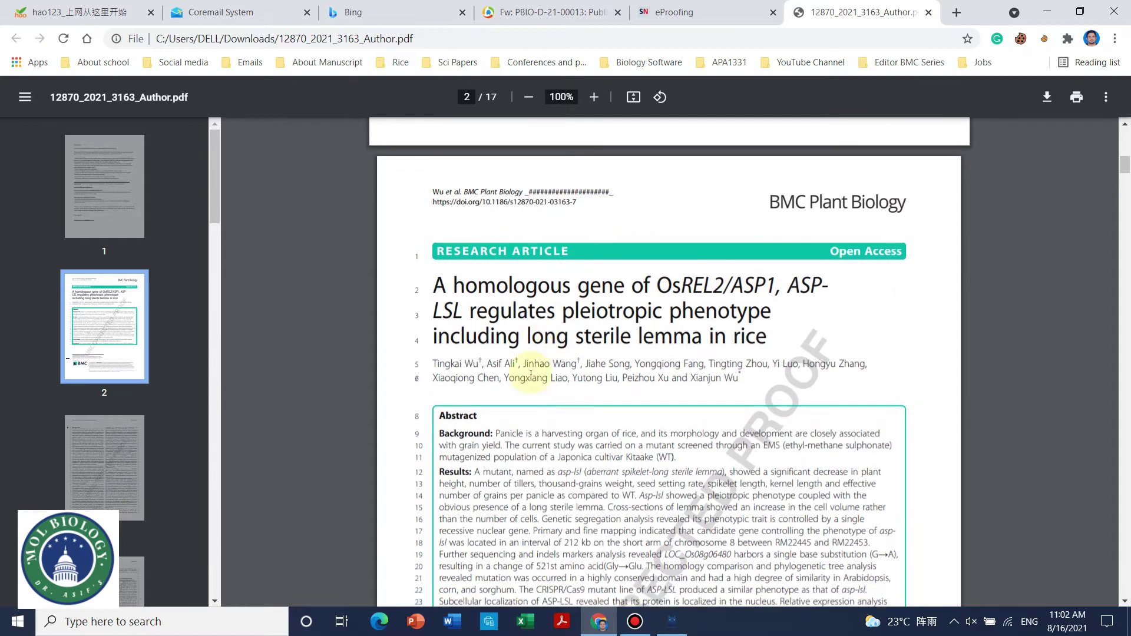
{"action": "scroll", "coordinate": [480, 221], "scroll_direction": "down", "scroll_amount": 5}
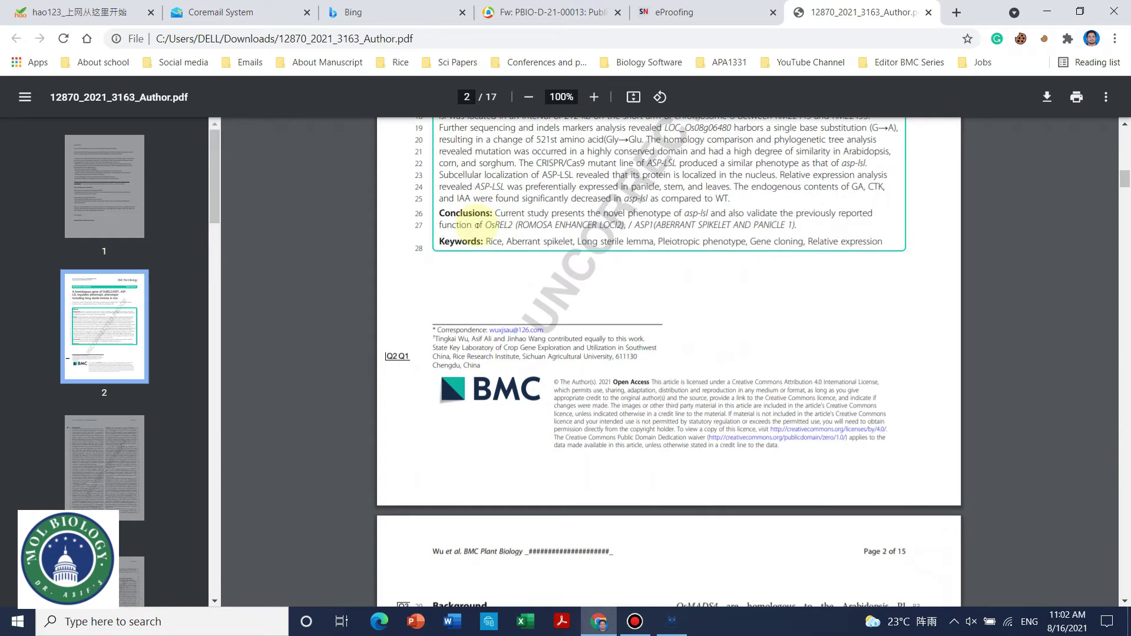
{"action": "scroll", "coordinate": [478, 225], "scroll_direction": "down", "scroll_amount": 4}
{"action": "scroll", "coordinate": [471, 177], "scroll_direction": "down", "scroll_amount": 2}
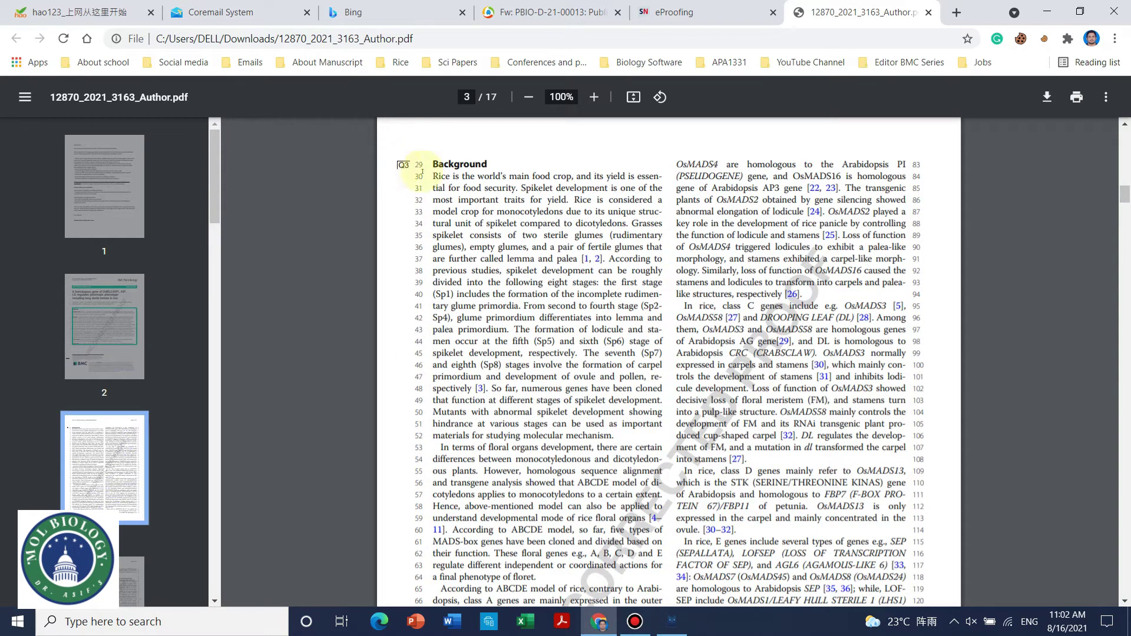
{"action": "scroll", "coordinate": [745, 279], "scroll_direction": "down", "scroll_amount": 15}
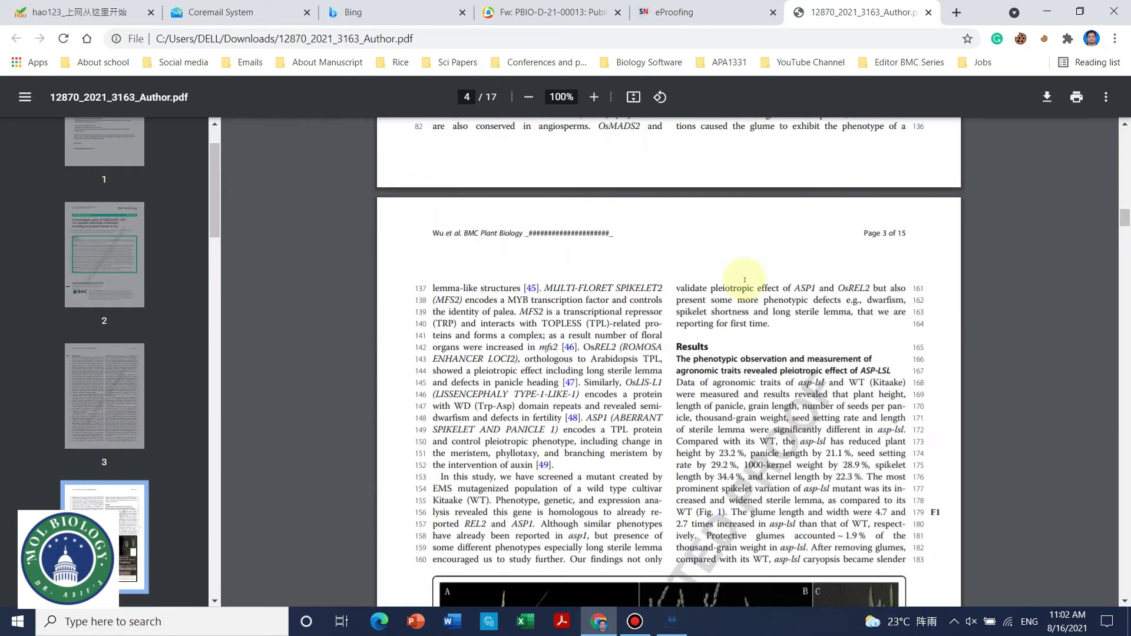
{"action": "scroll", "coordinate": [745, 279], "scroll_direction": "down", "scroll_amount": 1}
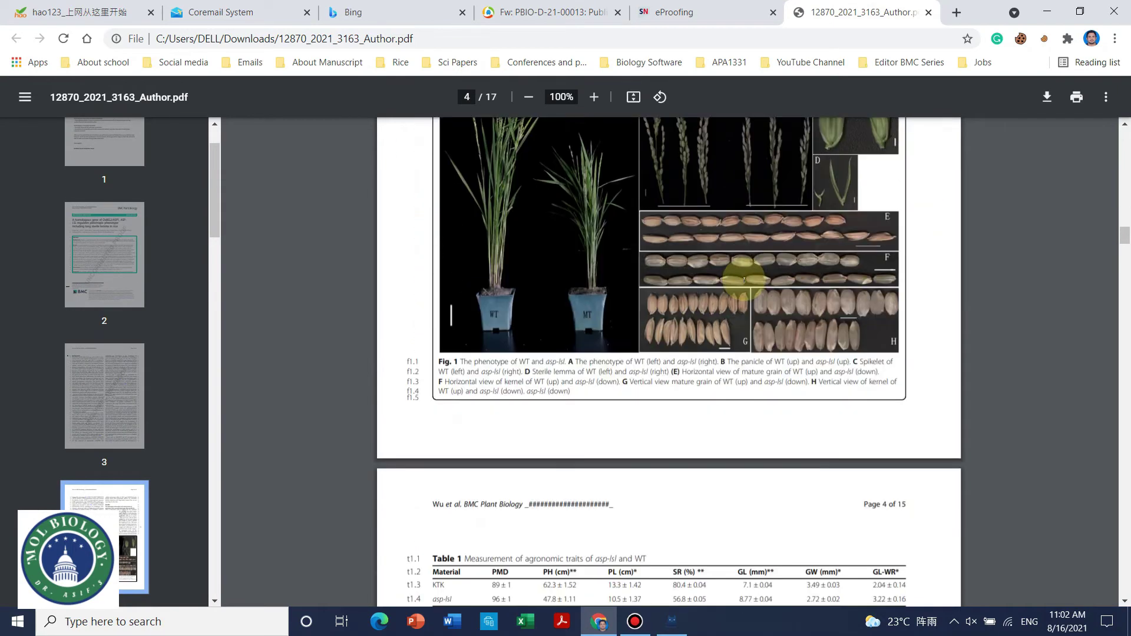
{"action": "scroll", "coordinate": [625, 383], "scroll_direction": "down", "scroll_amount": 9}
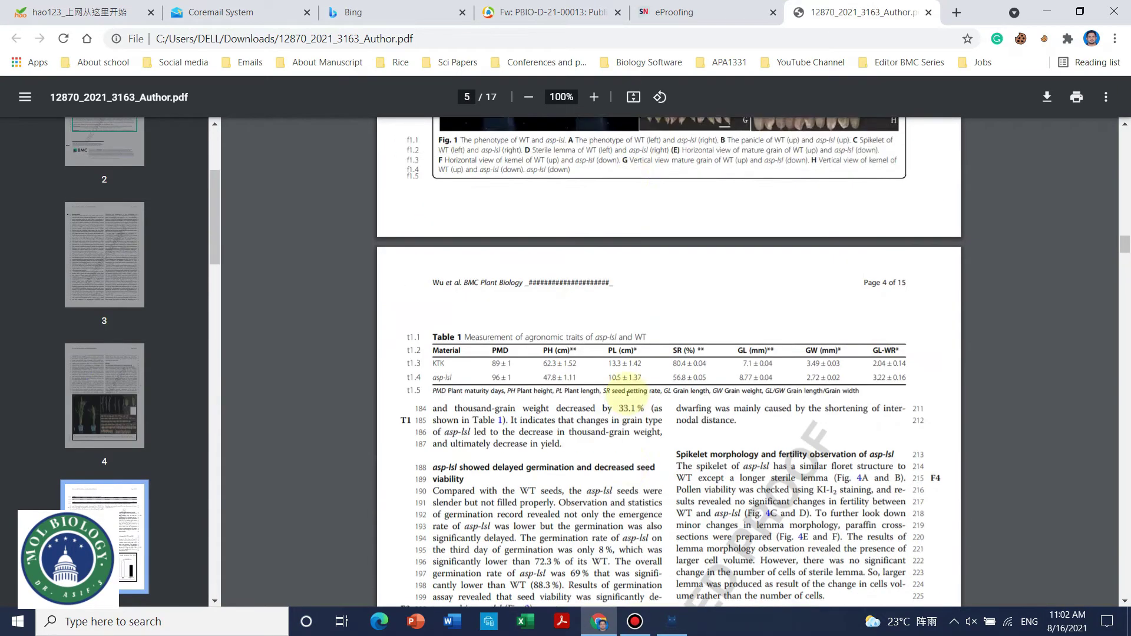
{"action": "scroll", "coordinate": [628, 392], "scroll_direction": "down", "scroll_amount": 15}
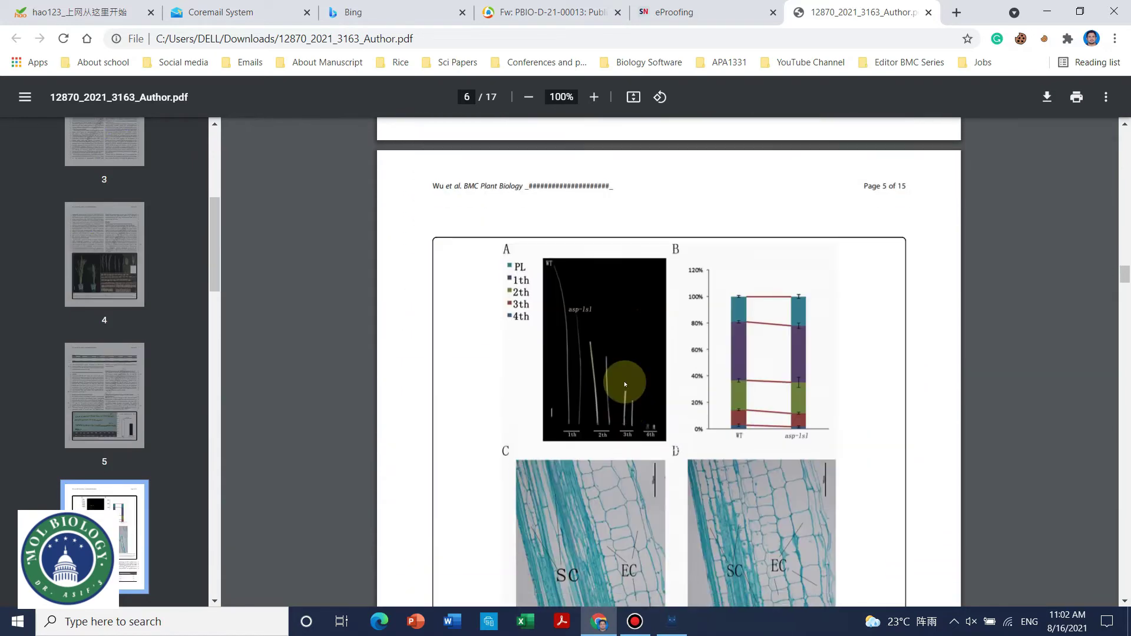
{"action": "scroll", "coordinate": [625, 384], "scroll_direction": "down", "scroll_amount": 15}
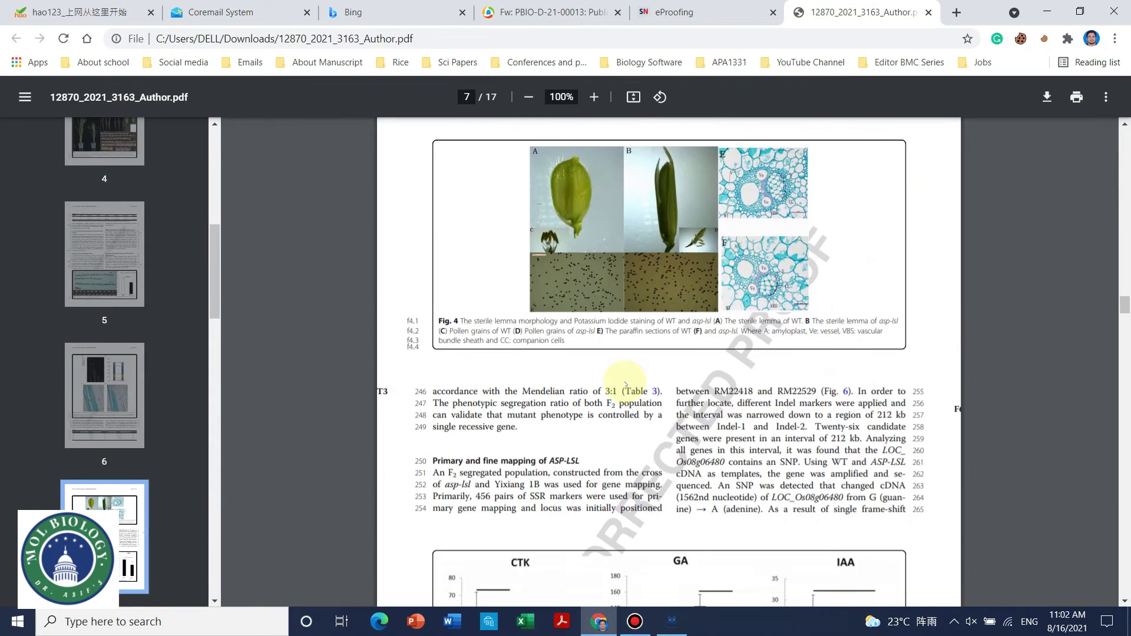
{"action": "scroll", "coordinate": [625, 384], "scroll_direction": "down", "scroll_amount": 5}
{"action": "scroll", "coordinate": [625, 378], "scroll_direction": "up", "scroll_amount": 3}
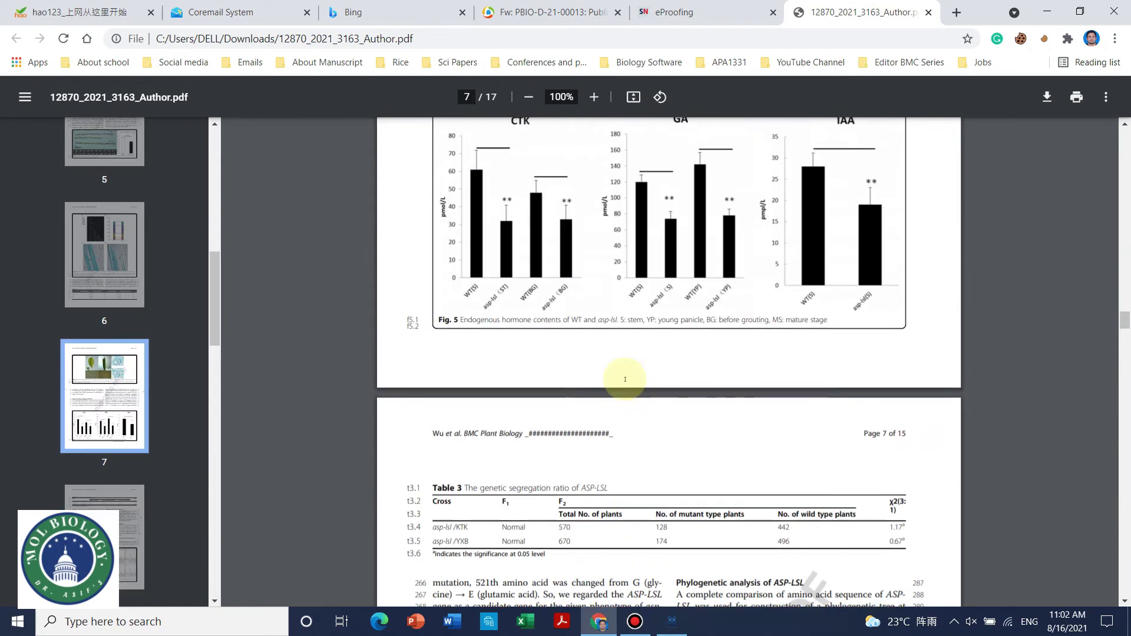
{"action": "scroll", "coordinate": [625, 379], "scroll_direction": "down", "scroll_amount": 10}
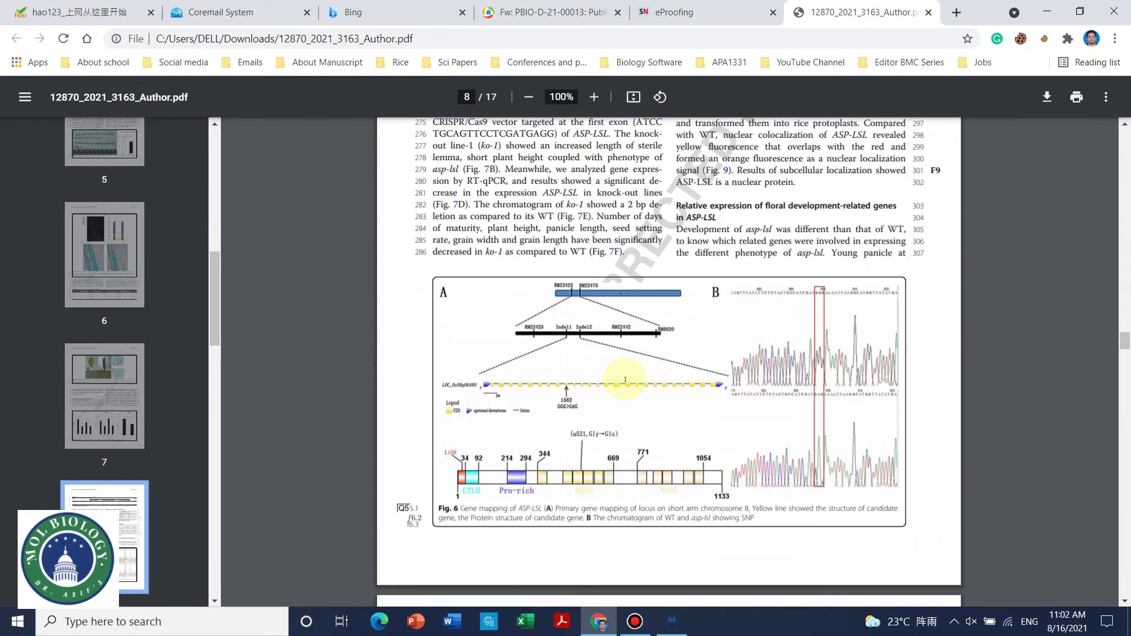
{"action": "scroll", "coordinate": [625, 378], "scroll_direction": "down", "scroll_amount": 1}
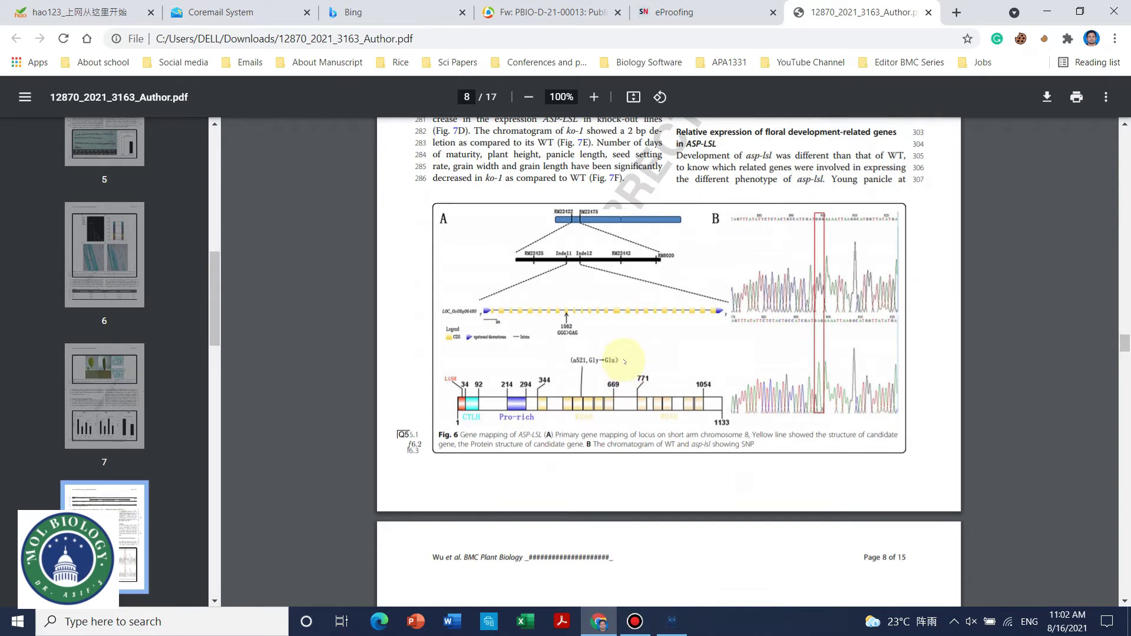
{"action": "scroll", "coordinate": [625, 361], "scroll_direction": "down", "scroll_amount": 10}
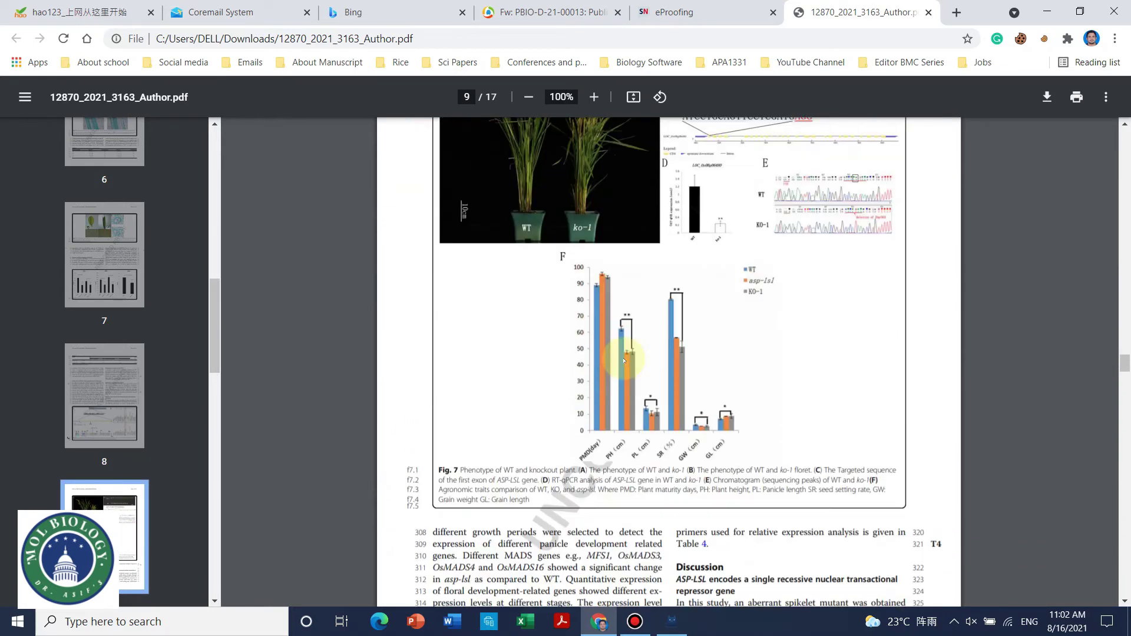
{"action": "scroll", "coordinate": [646, 388], "scroll_direction": "down", "scroll_amount": 6}
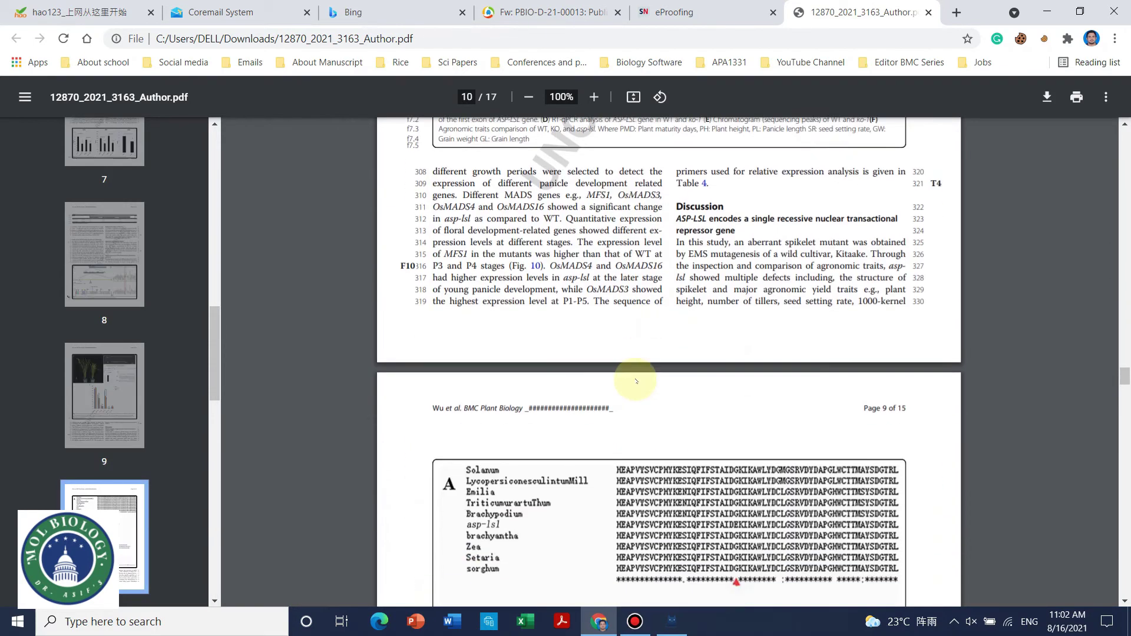
{"action": "scroll", "coordinate": [582, 277], "scroll_direction": "down", "scroll_amount": 18}
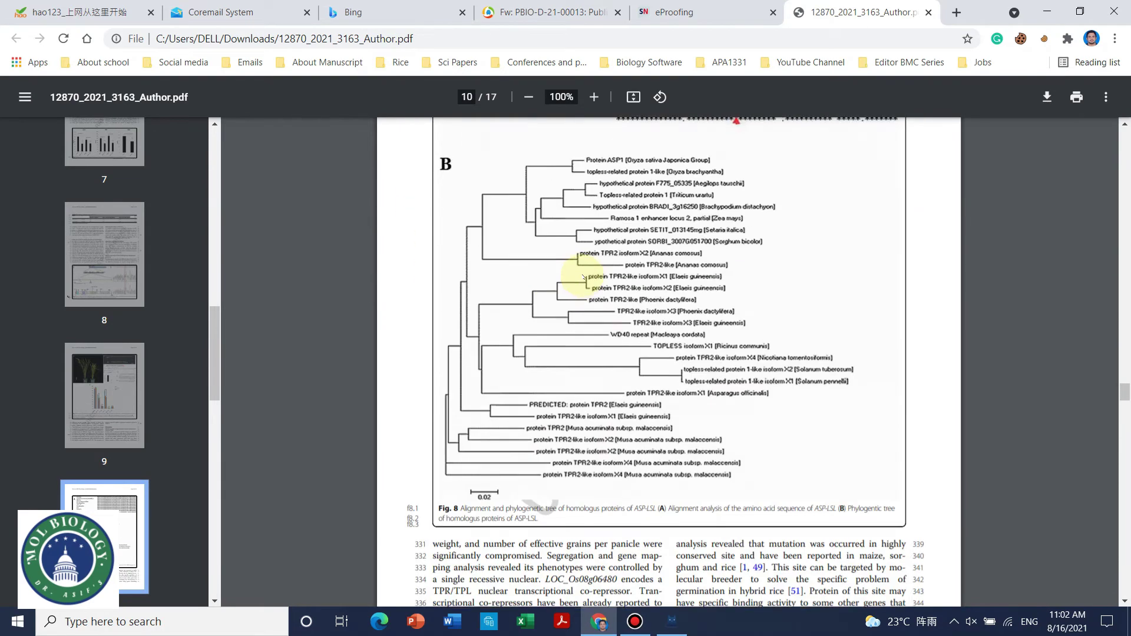
{"action": "scroll", "coordinate": [582, 277], "scroll_direction": "down", "scroll_amount": 20}
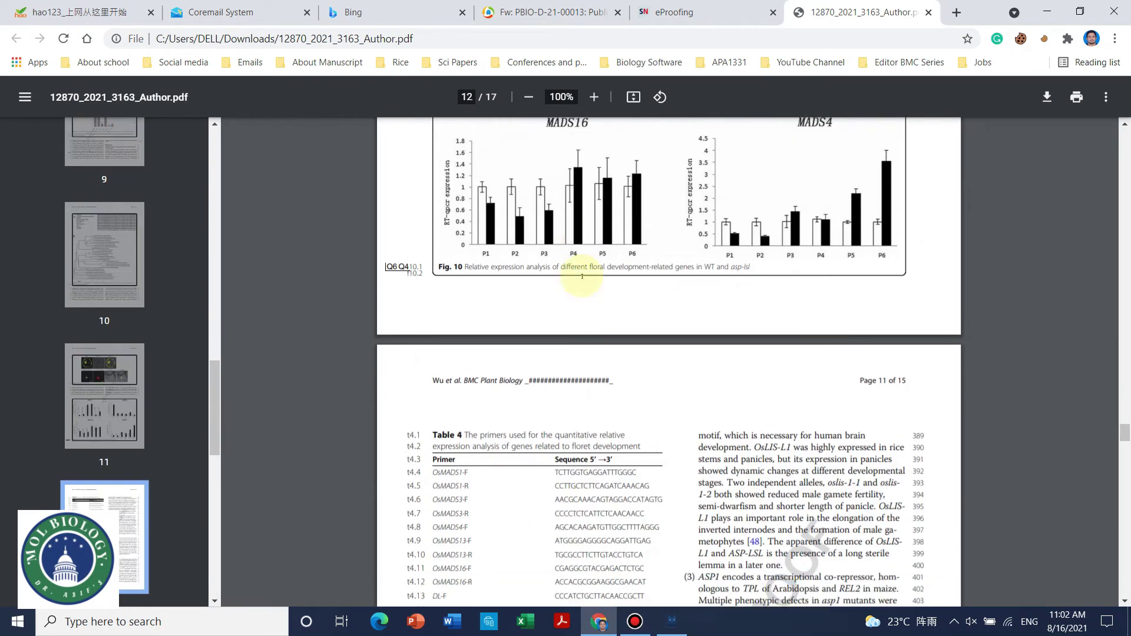
{"action": "scroll", "coordinate": [582, 278], "scroll_direction": "down", "scroll_amount": 15}
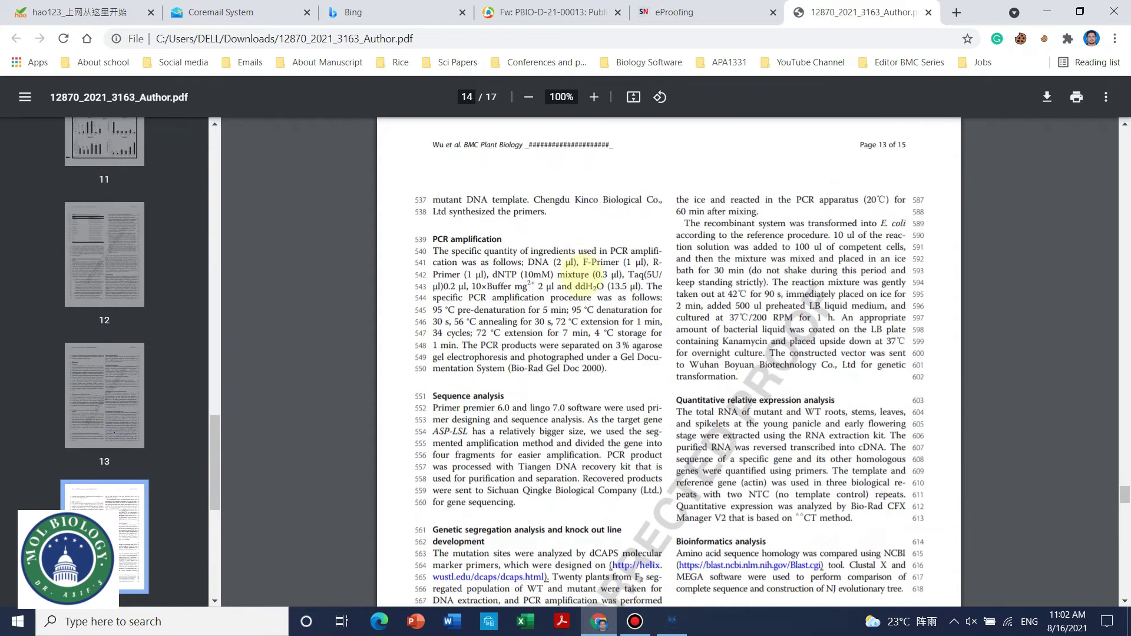
{"action": "scroll", "coordinate": [582, 277], "scroll_direction": "down", "scroll_amount": 18}
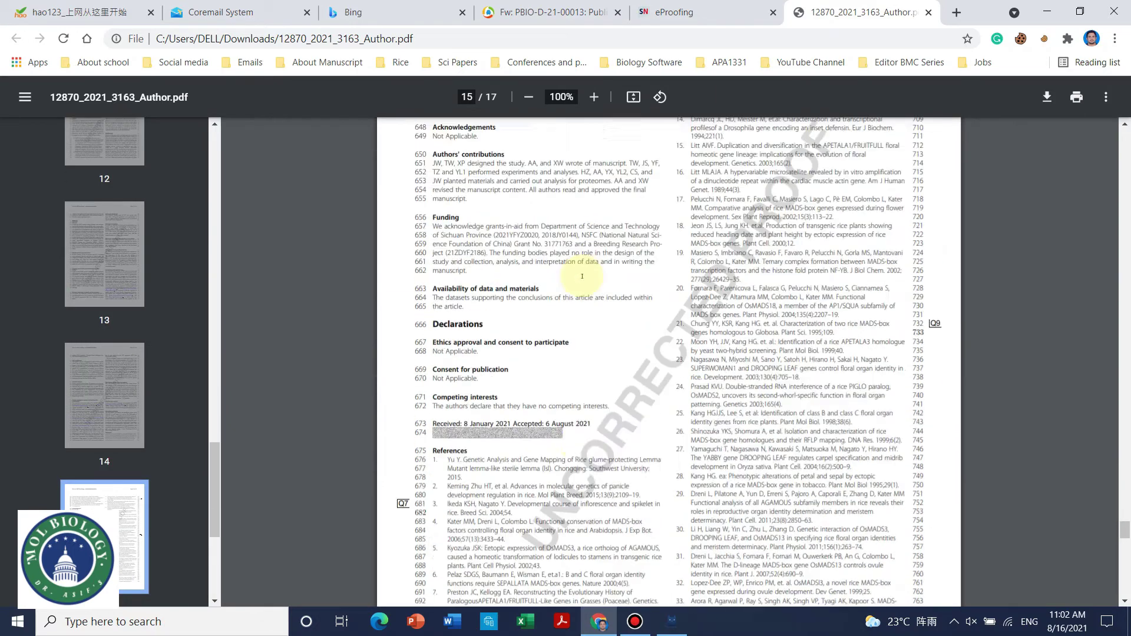
{"action": "scroll", "coordinate": [582, 276], "scroll_direction": "down", "scroll_amount": 11}
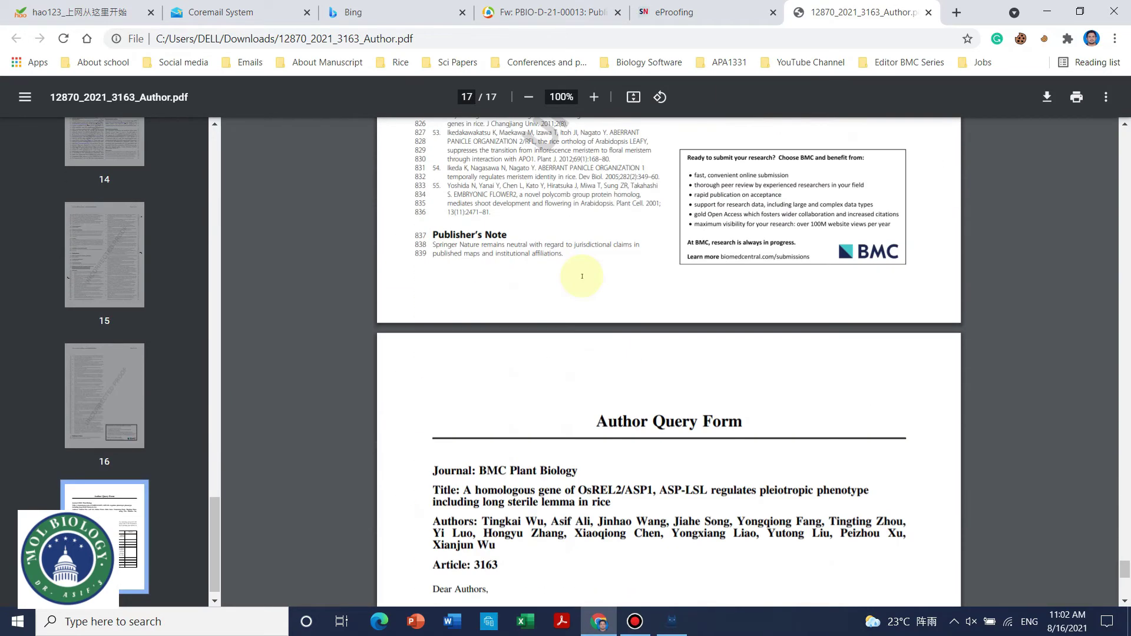
{"action": "scroll", "coordinate": [581, 276], "scroll_direction": "down", "scroll_amount": 4}
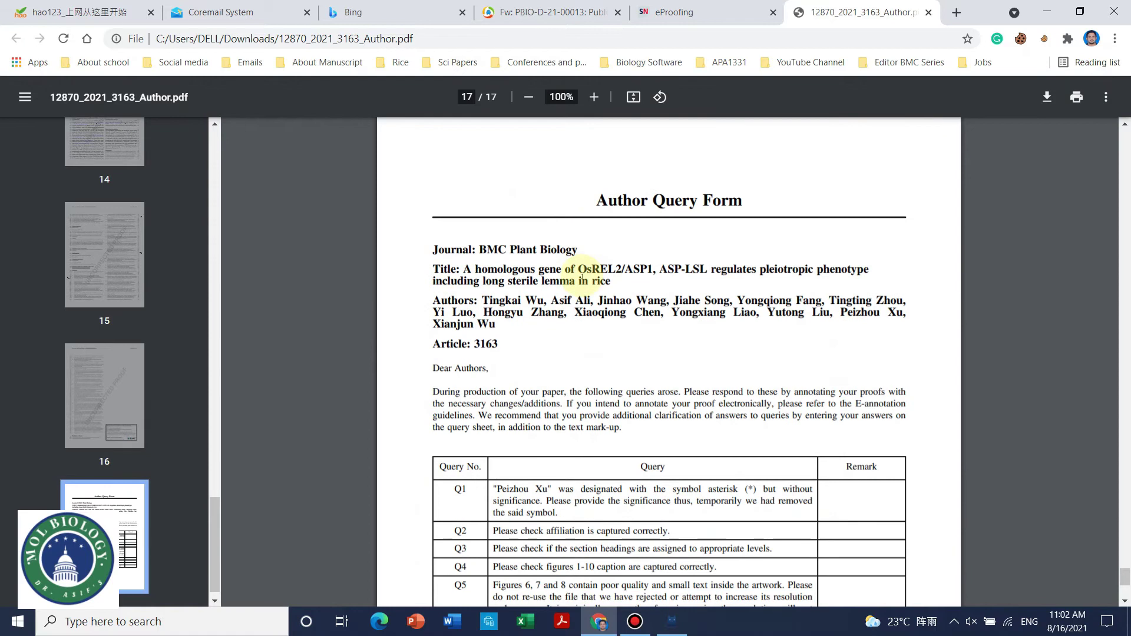
{"action": "scroll", "coordinate": [582, 276], "scroll_direction": "down", "scroll_amount": 4}
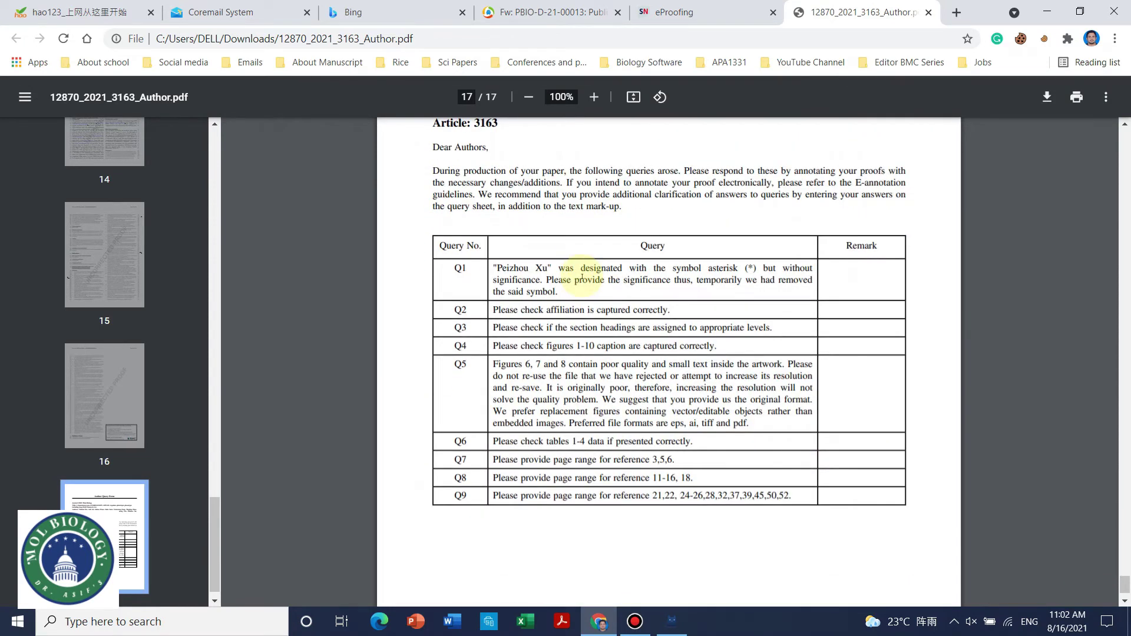
{"action": "scroll", "coordinate": [730, 300], "scroll_direction": "down", "scroll_amount": 2}
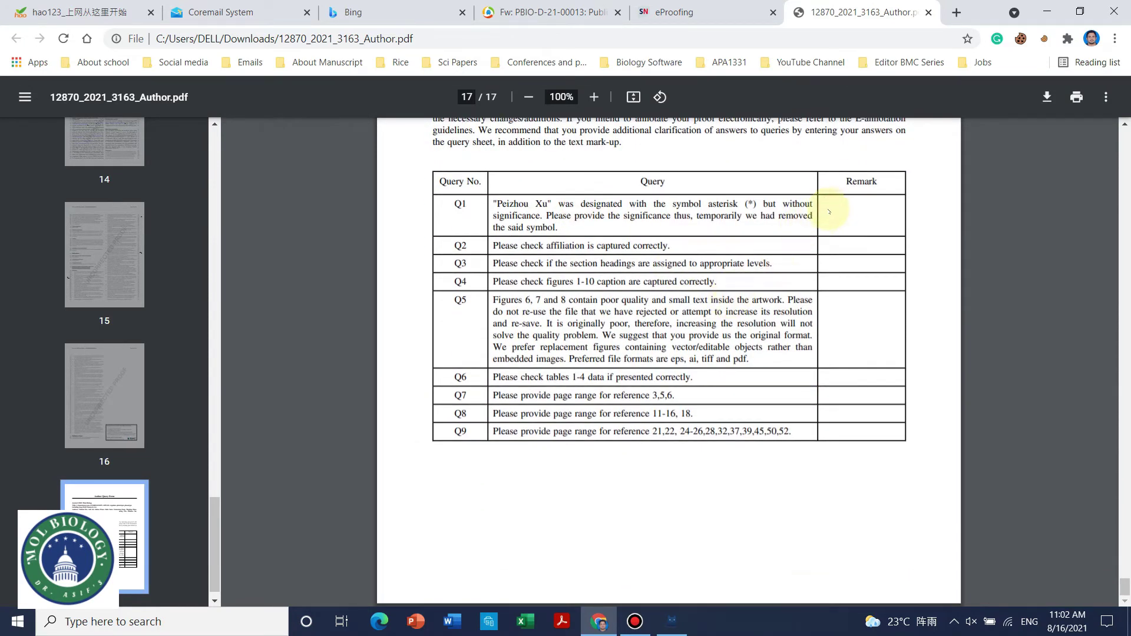
{"action": "scroll", "coordinate": [812, 225], "scroll_direction": "up", "scroll_amount": 2}
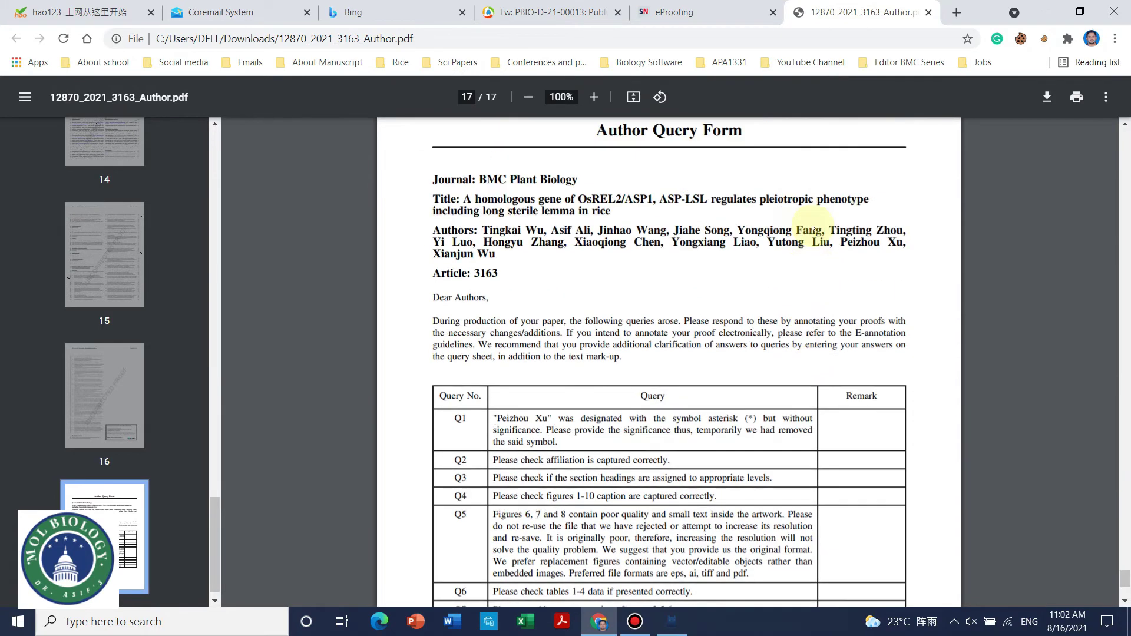
{"action": "scroll", "coordinate": [991, 313], "scroll_direction": "up", "scroll_amount": 5}
{"action": "scroll", "coordinate": [991, 313], "scroll_direction": "down", "scroll_amount": 4}
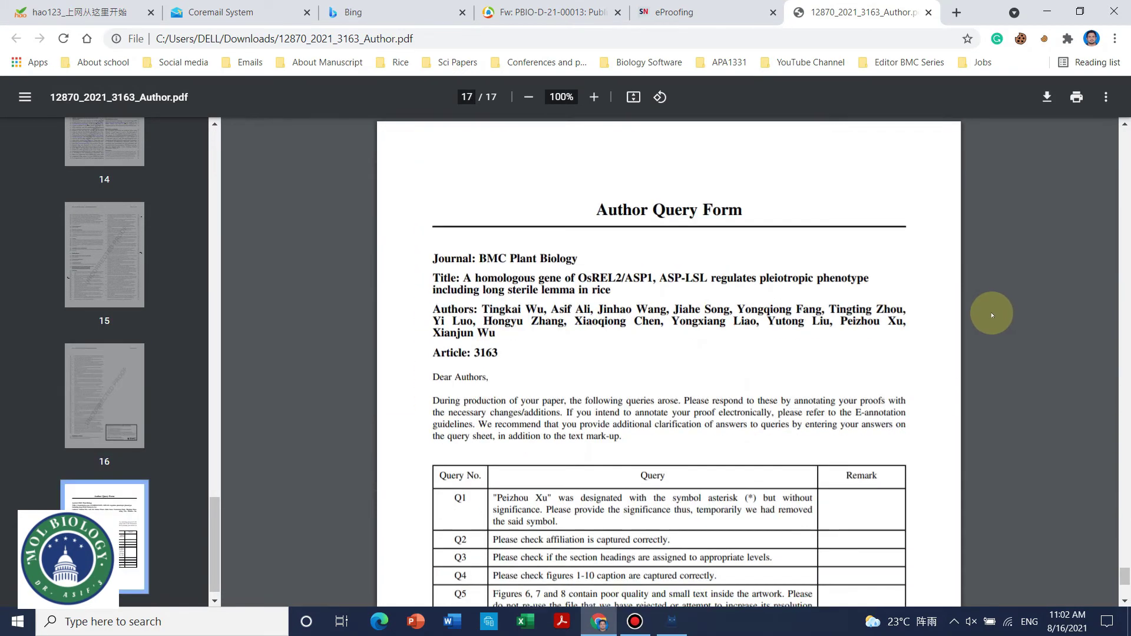
{"action": "scroll", "coordinate": [845, 308], "scroll_direction": "down", "scroll_amount": 5}
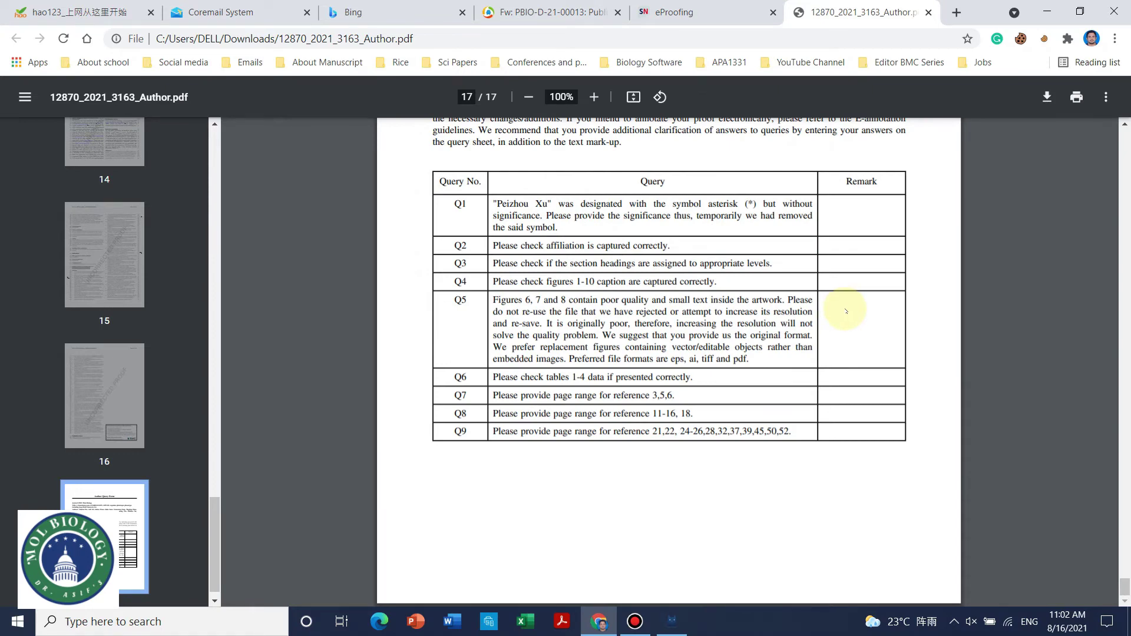
{"action": "scroll", "coordinate": [1004, 560], "scroll_direction": "up", "scroll_amount": 5}
{"action": "left_click_drag", "start_coordinate": [1113, 565], "coordinate": [1110, 126]}
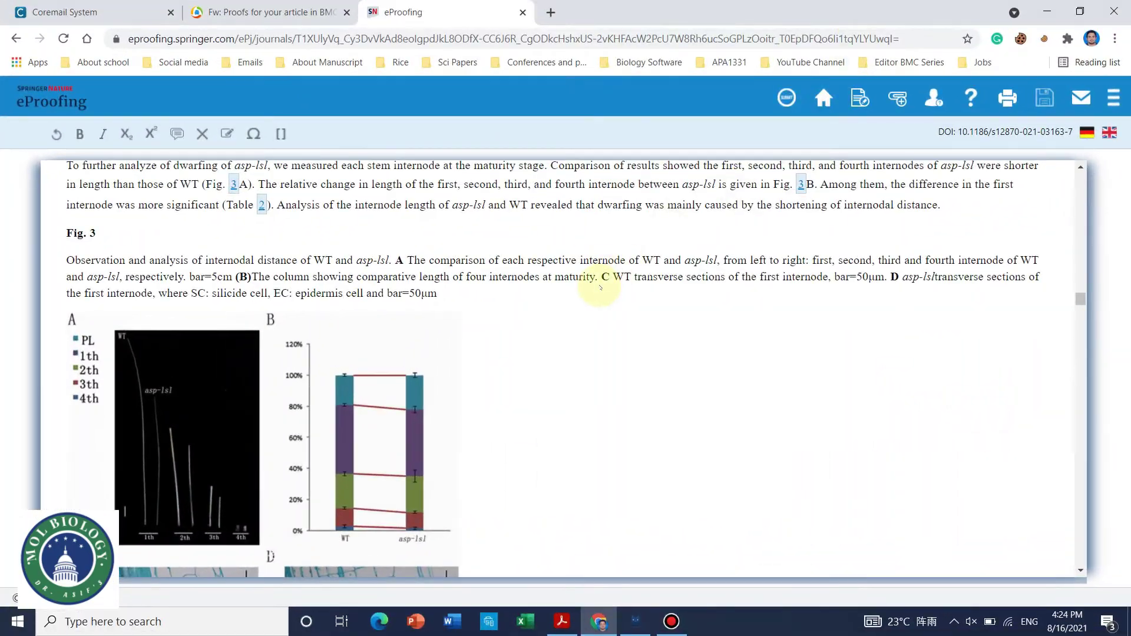
Append ', ** indicates significance at 0.01 level' after 'WT' in the Table 2 caption and save.
{"action": "scroll", "coordinate": [556, 329], "scroll_direction": "down", "scroll_amount": 8}
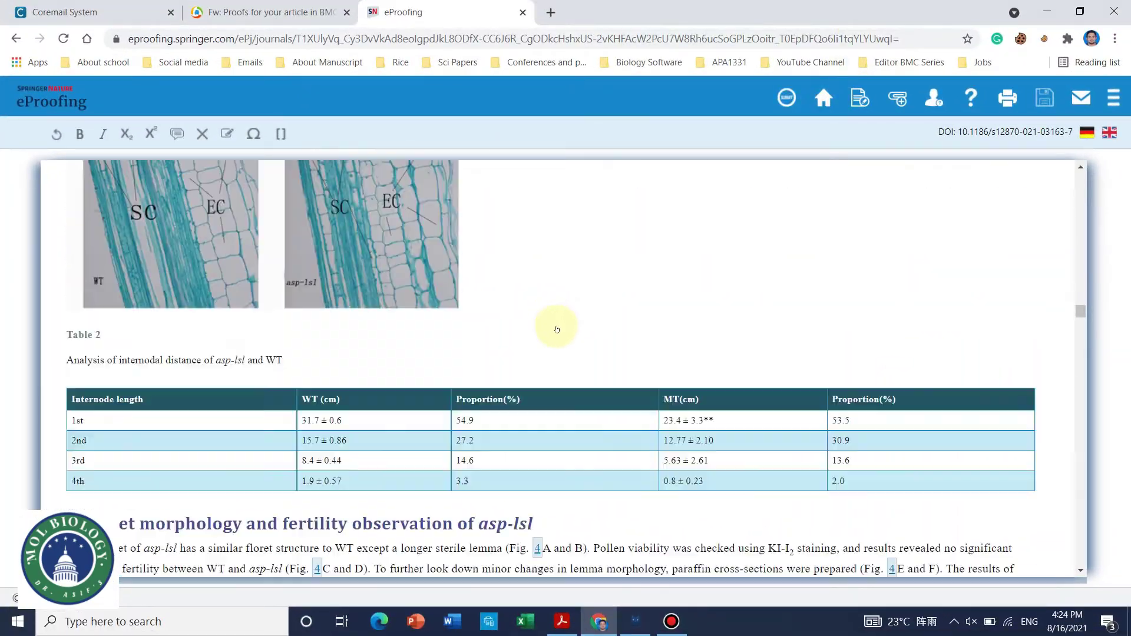
{"action": "scroll", "coordinate": [557, 330], "scroll_direction": "down", "scroll_amount": 5}
{"action": "scroll", "coordinate": [555, 324], "scroll_direction": "up", "scroll_amount": 3}
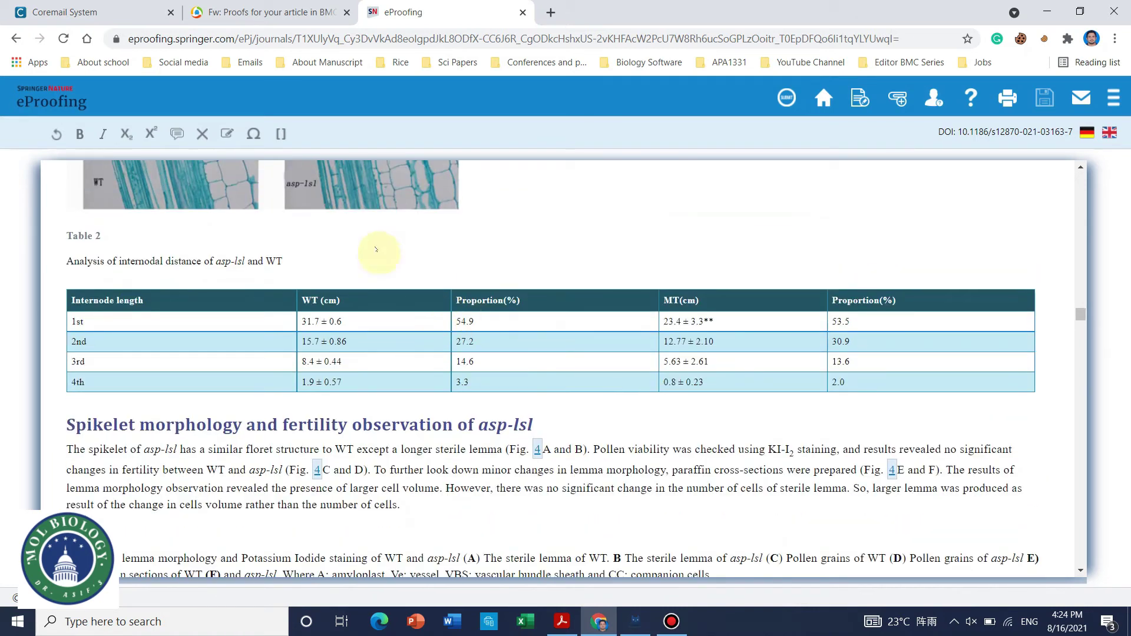
{"action": "left_click", "coordinate": [283, 261]}
{"action": "type", "text": ","}
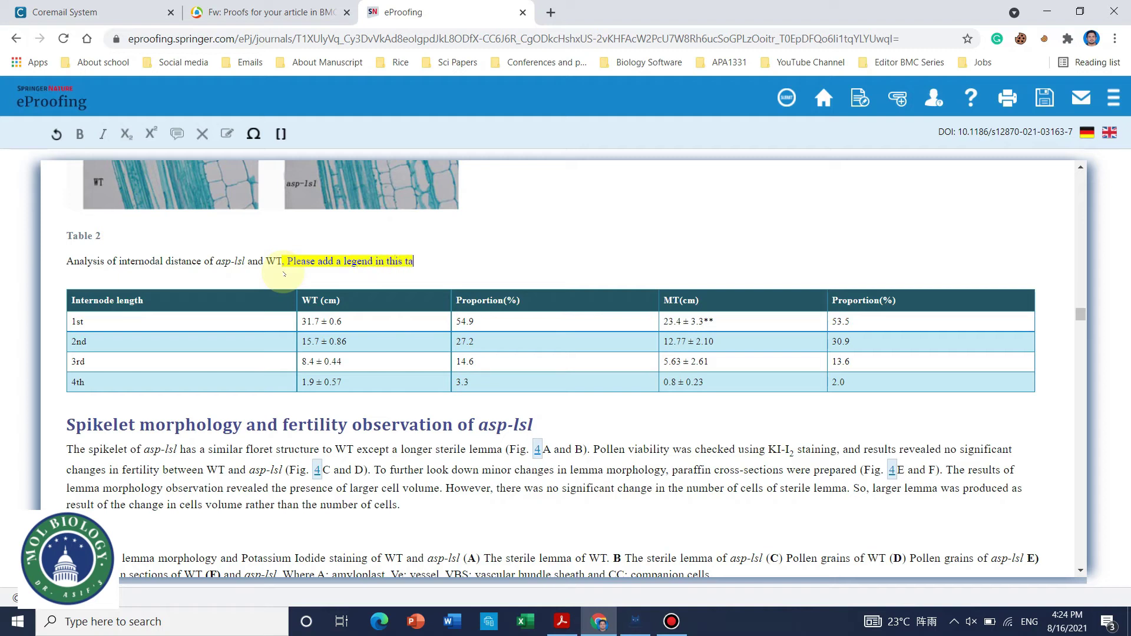
{"action": "key", "text": "ctrl+v"}
{"action": "key", "text": "ctrl+v"}
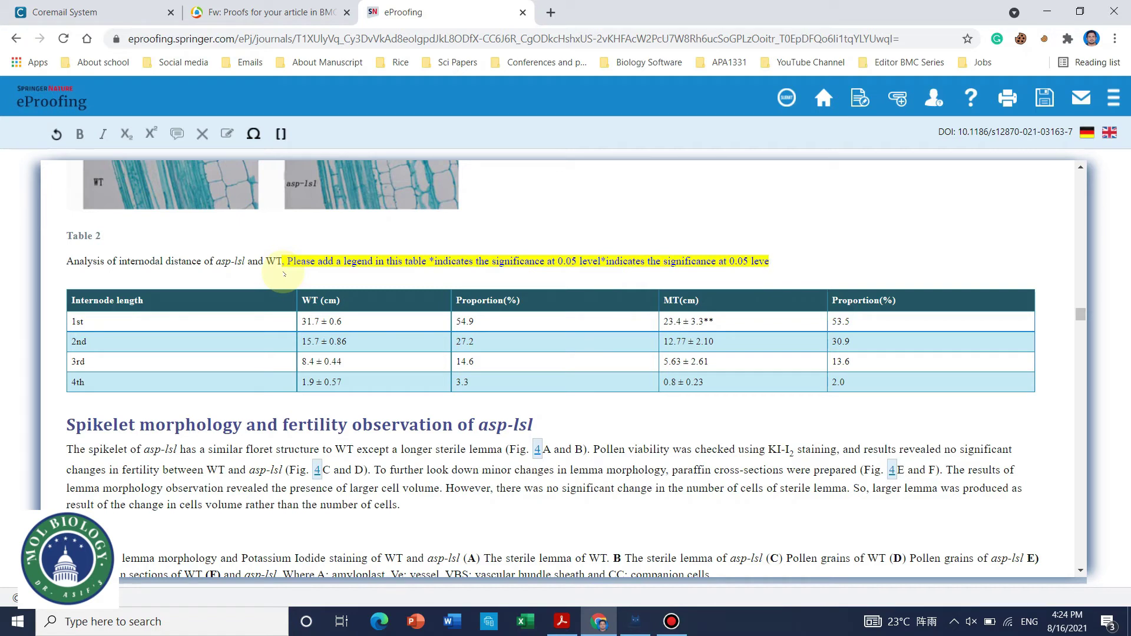
{"action": "key", "text": "BackSpace"}
{"action": "key", "text": "BackSpace"}
{"action": "key", "text": "BackSpace"}
{"action": "key", "text": "BackSpace"}
{"action": "key", "text": "BackSpace"}
{"action": "key", "text": "BackSpace"}
{"action": "key", "text": "BackSpace"}
{"action": "key", "text": "BackSpace"}
{"action": "key", "text": "BackSpace"}
{"action": "key", "text": "BackSpace"}
{"action": "key", "text": "BackSpace"}
{"action": "key", "text": "BackSpace"}
{"action": "key", "text": "BackSpace"}
{"action": "key", "text": "BackSpace"}
{"action": "key", "text": "BackSpace"}
{"action": "key", "text": "BackSpace"}
{"action": "key", "text": "BackSpace"}
{"action": "key", "text": "BackSpace"}
{"action": "key", "text": "BackSpace"}
{"action": "key", "text": "BackSpace"}
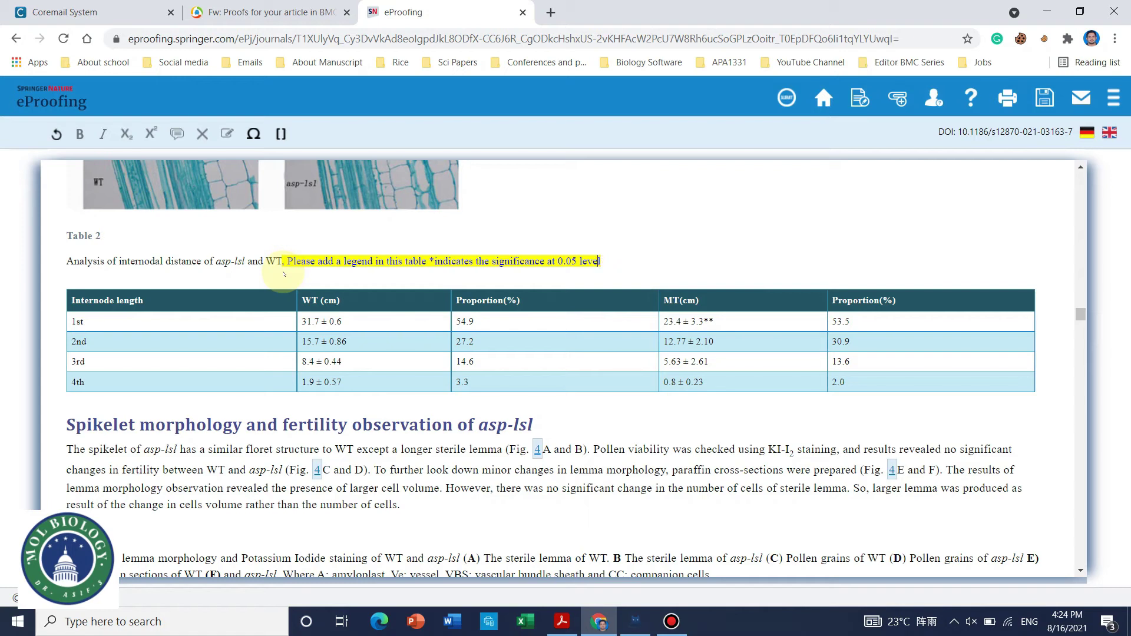
{"action": "key", "text": "BackSpace"}
{"action": "type", "text": "1"}
{"action": "type", "text": "*"}
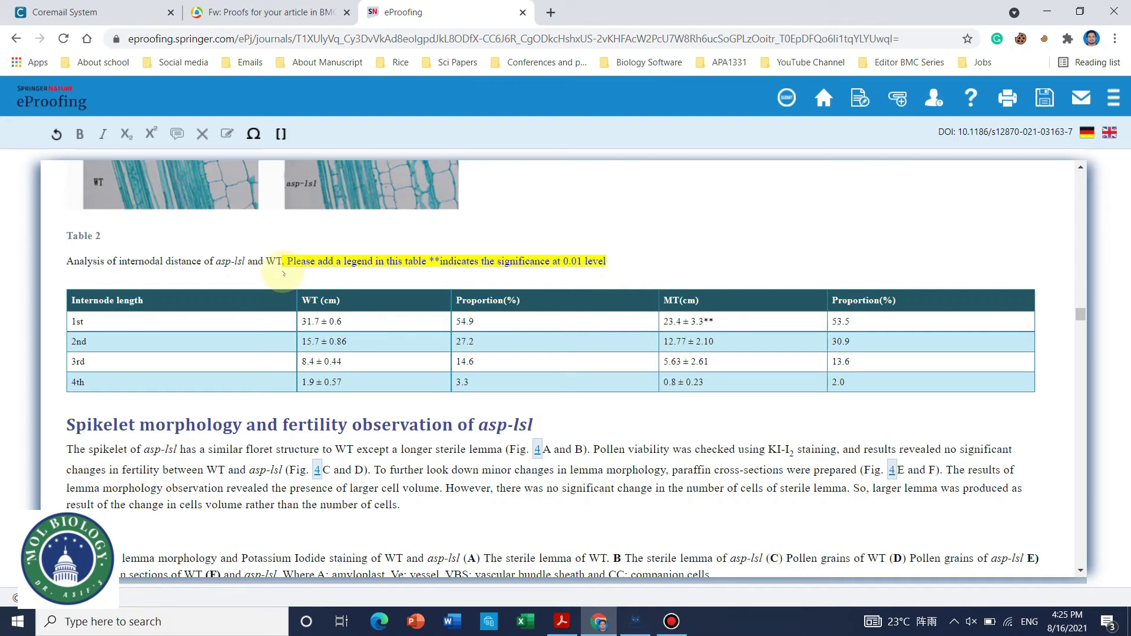
{"action": "left_click", "coordinate": [1043, 99]}
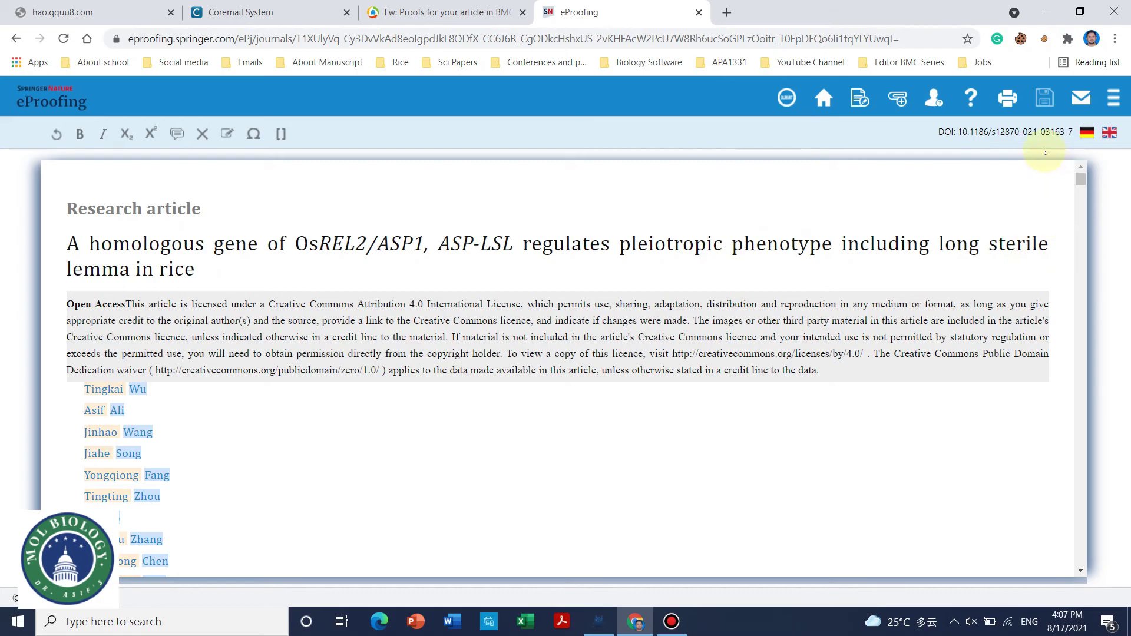
Scroll to the References and open query AQ7 about page ranges for references 3, 5 and 6.
{"action": "left_click_drag", "start_coordinate": [1080, 180], "coordinate": [1054, 506]}
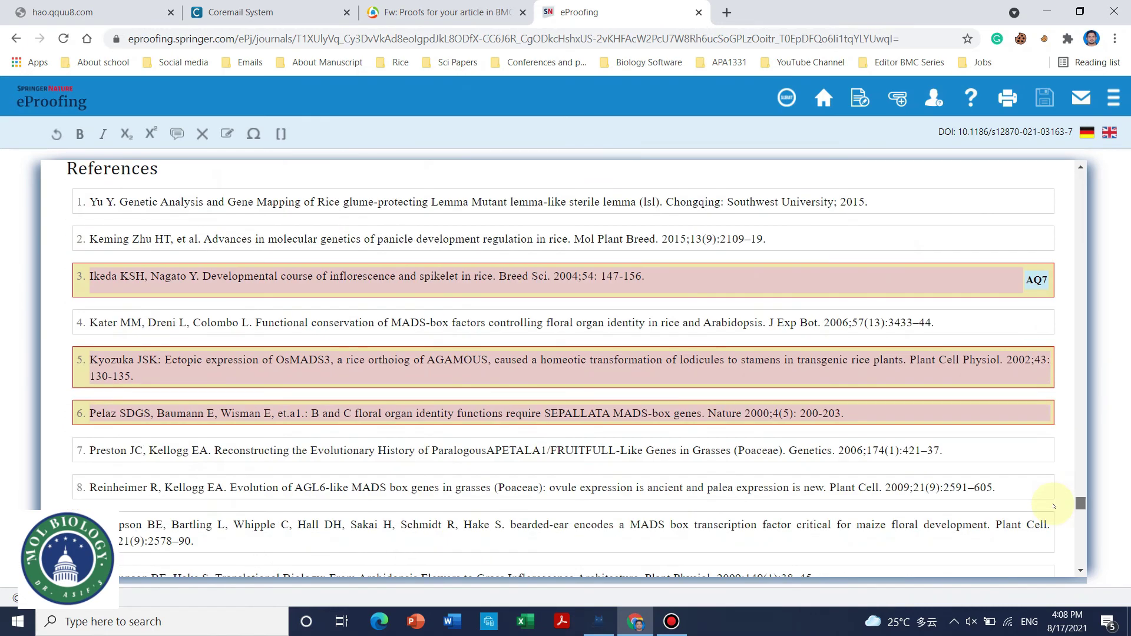
{"action": "left_click", "coordinate": [972, 272]}
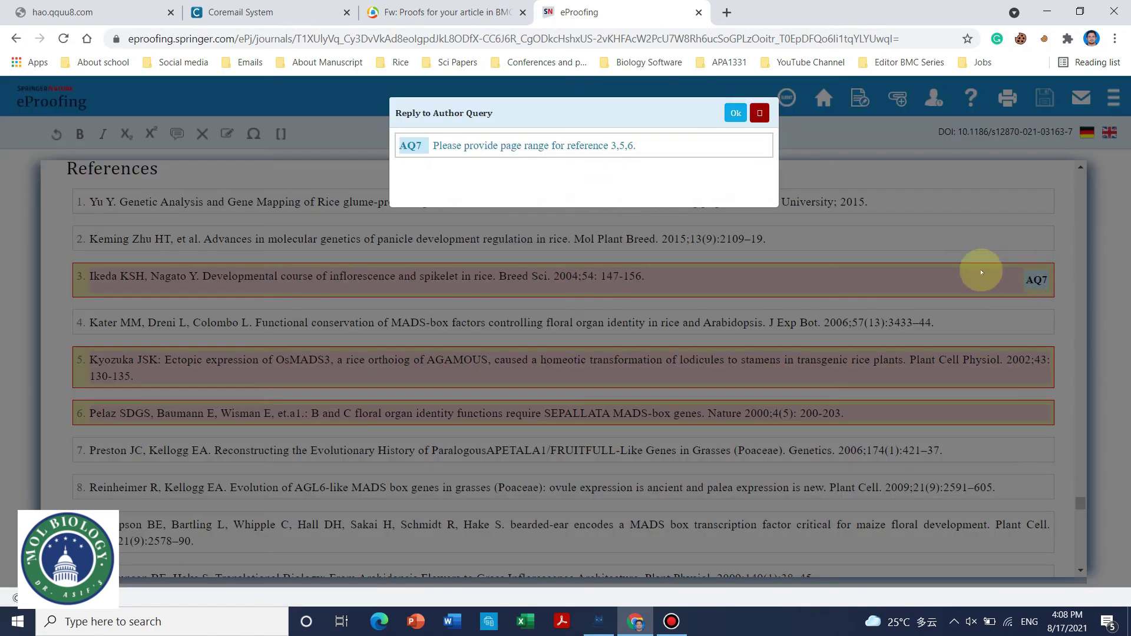
Paste a reply to AQ7 stating the page ranges were added, then check AQ8.
{"action": "left_click", "coordinate": [746, 198]}
{"action": "type", "text": "We have added the page range of above all mentioned references."}
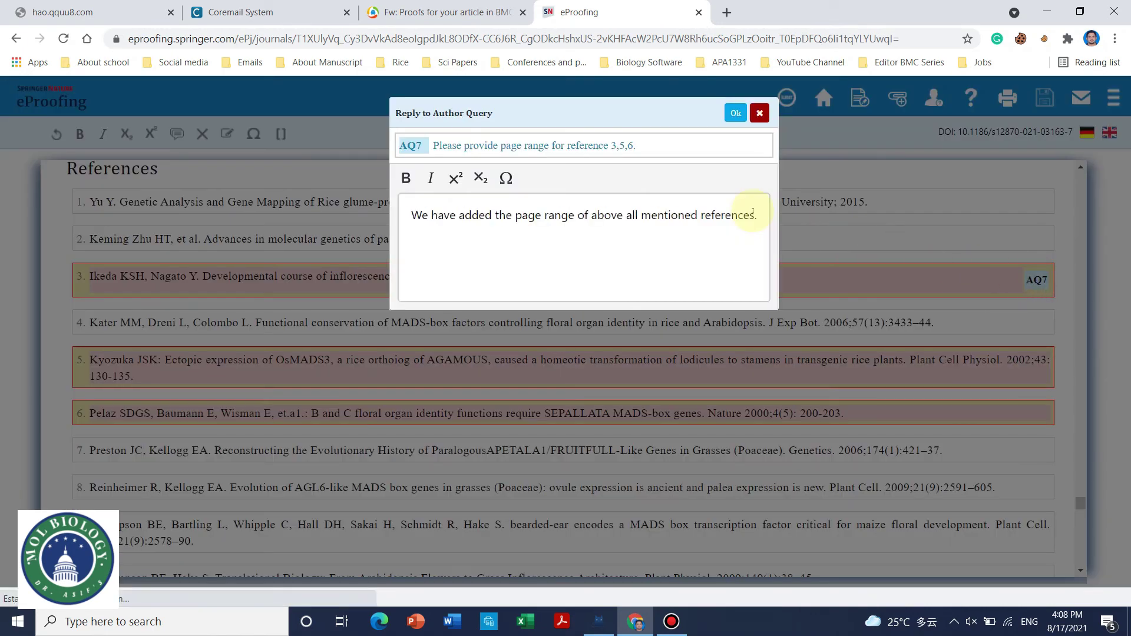
{"action": "left_click", "coordinate": [759, 113]}
{"action": "scroll", "coordinate": [872, 336], "scroll_direction": "down", "scroll_amount": 5}
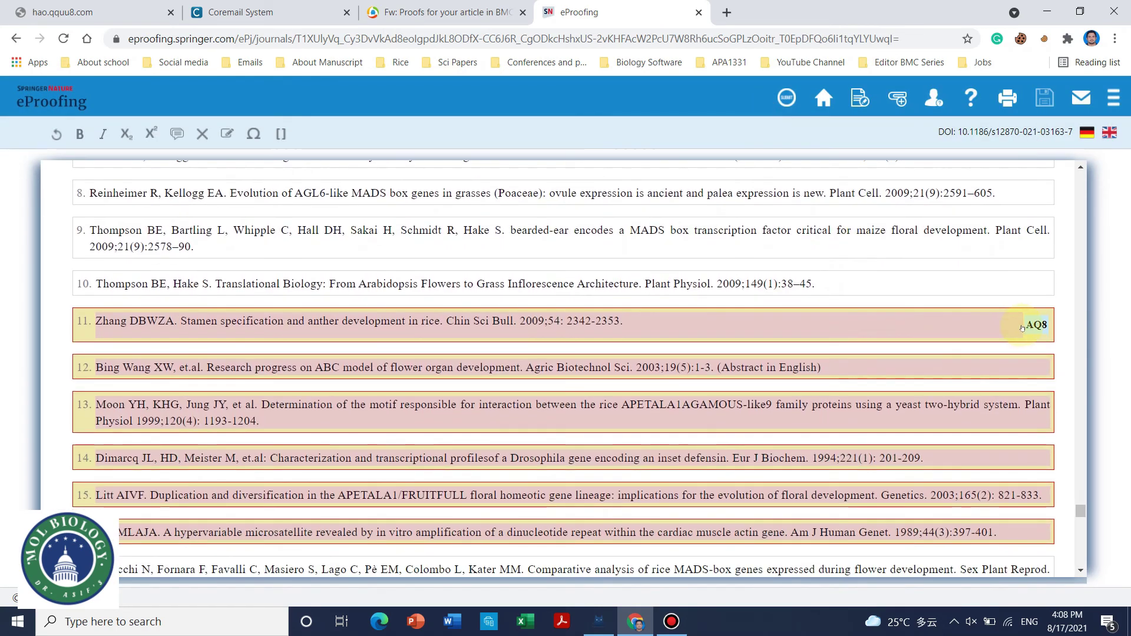
{"action": "left_click", "coordinate": [1023, 326]}
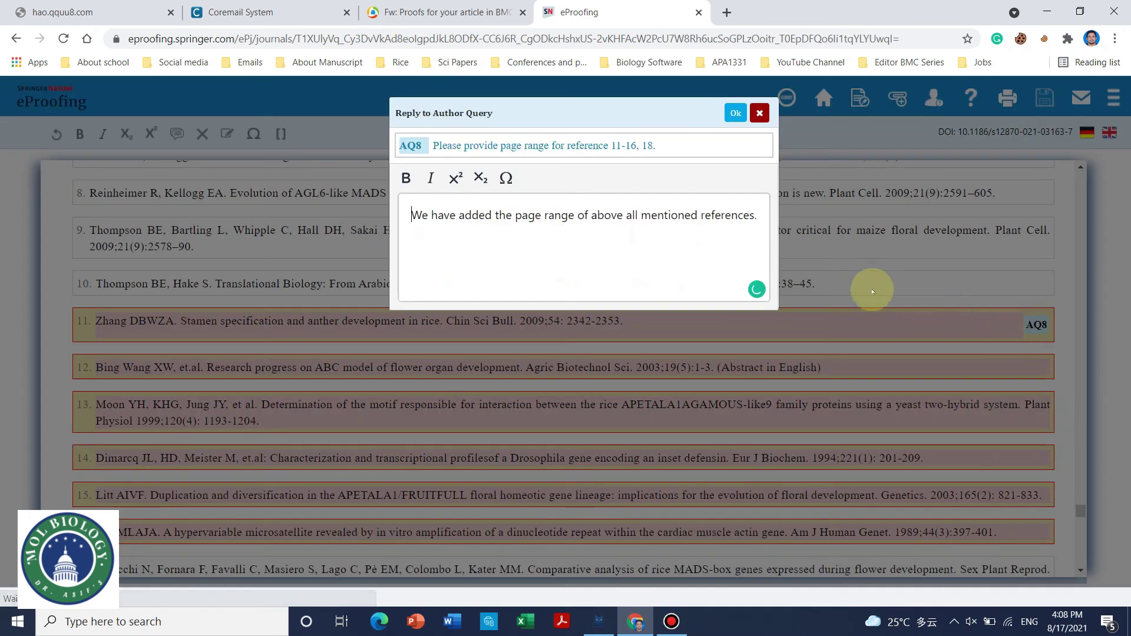
{"action": "left_click", "coordinate": [760, 114]}
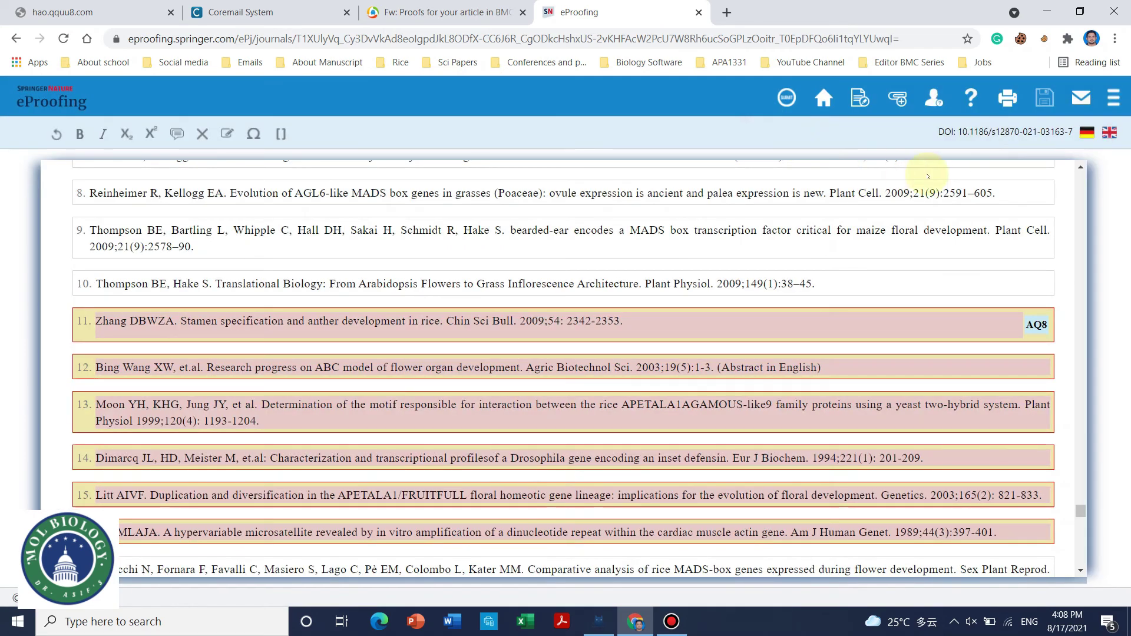
Submit all corrections to the publisher and confirm with OK.
{"action": "left_click", "coordinate": [788, 99]}
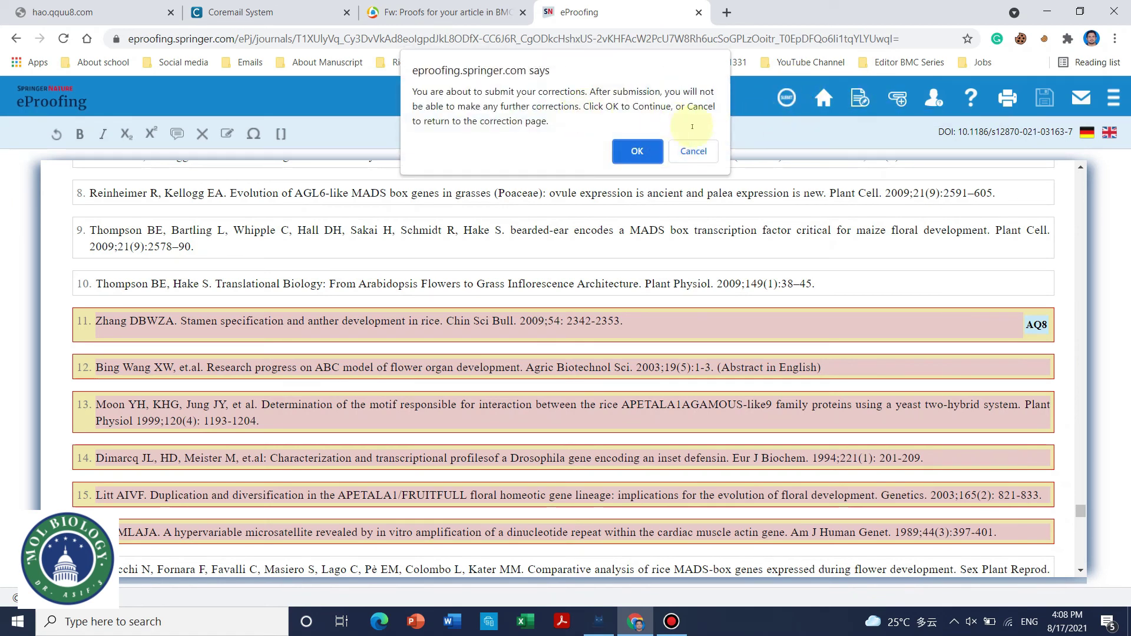
{"action": "left_click", "coordinate": [638, 152]}
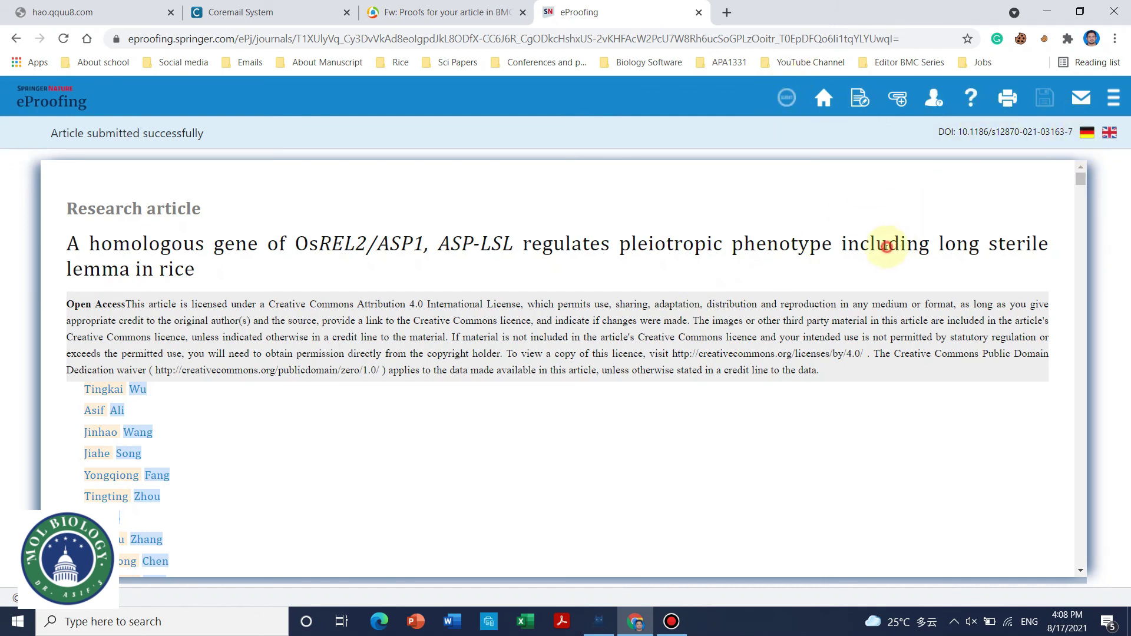
{"action": "left_click_drag", "start_coordinate": [887, 246], "coordinate": [771, 231]}
Show the Bandicam recorder window over the submitted proof page.
{"action": "scroll", "coordinate": [530, 176], "scroll_direction": "down", "scroll_amount": 1}
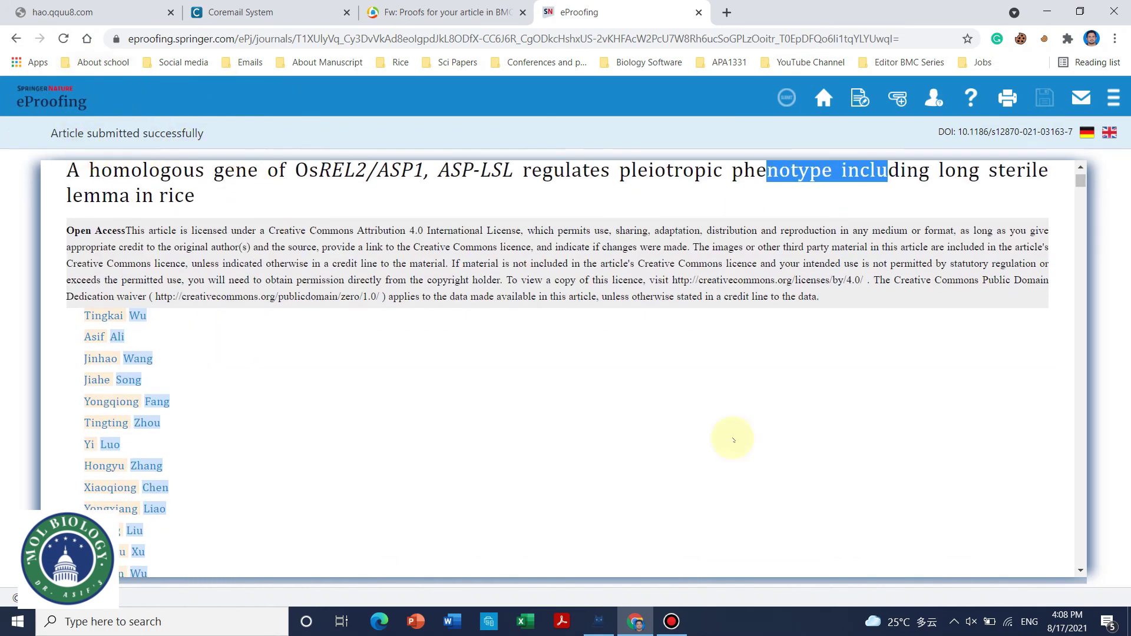
{"action": "left_click", "coordinate": [670, 623]}
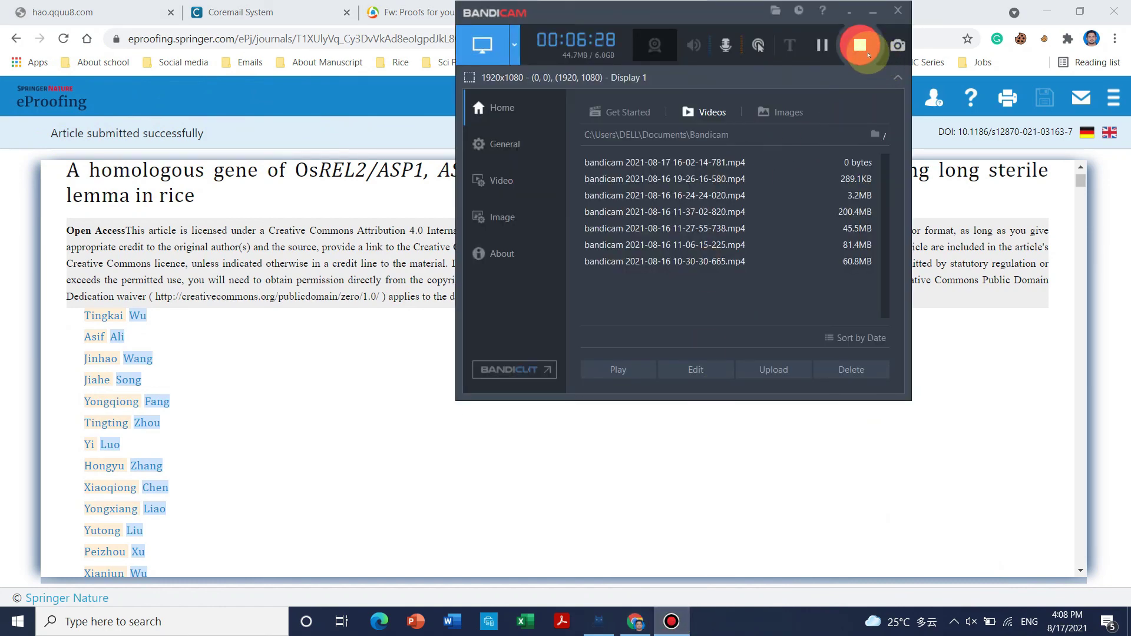